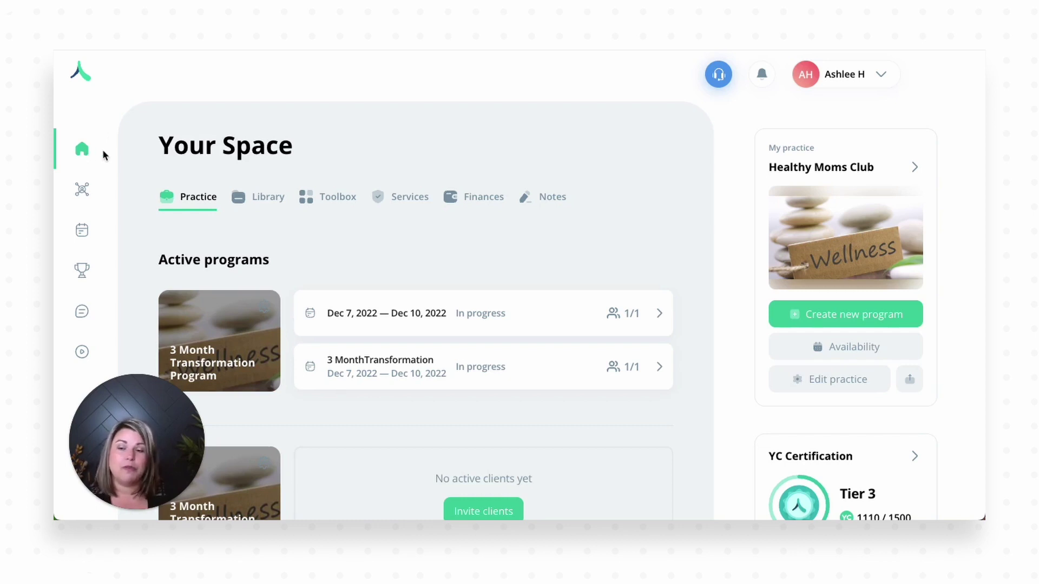
Step: Open the Toolbox and scroll to Forms and Questionnaires, above the Happify and Guided Breathwork therapies
{"action": "left_click", "coordinate": [325, 202]}
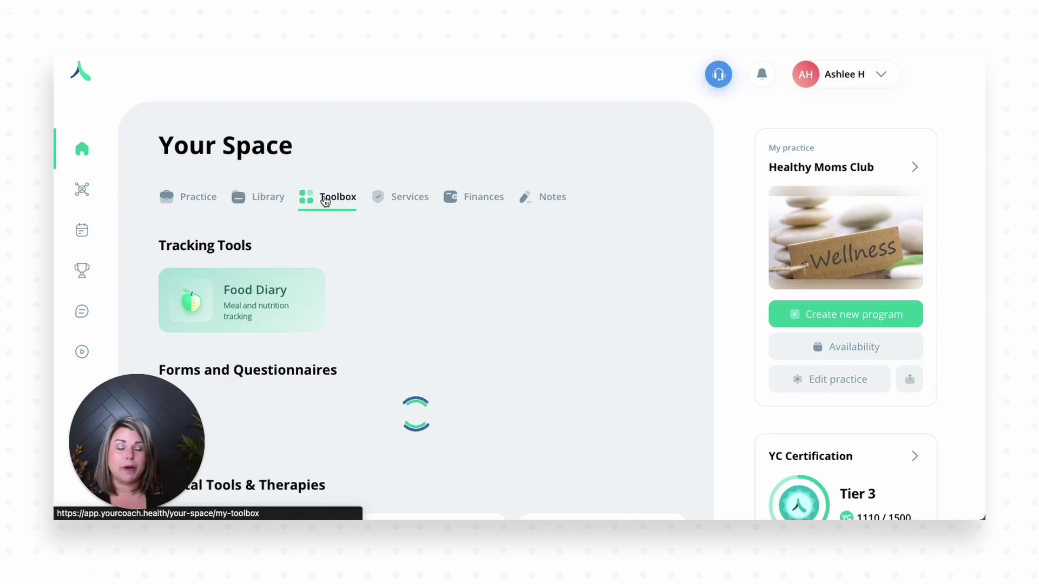
{"action": "scroll", "coordinate": [361, 252], "scroll_direction": "down", "scroll_amount": 1}
{"action": "scroll", "coordinate": [361, 253], "scroll_direction": "down", "scroll_amount": 3}
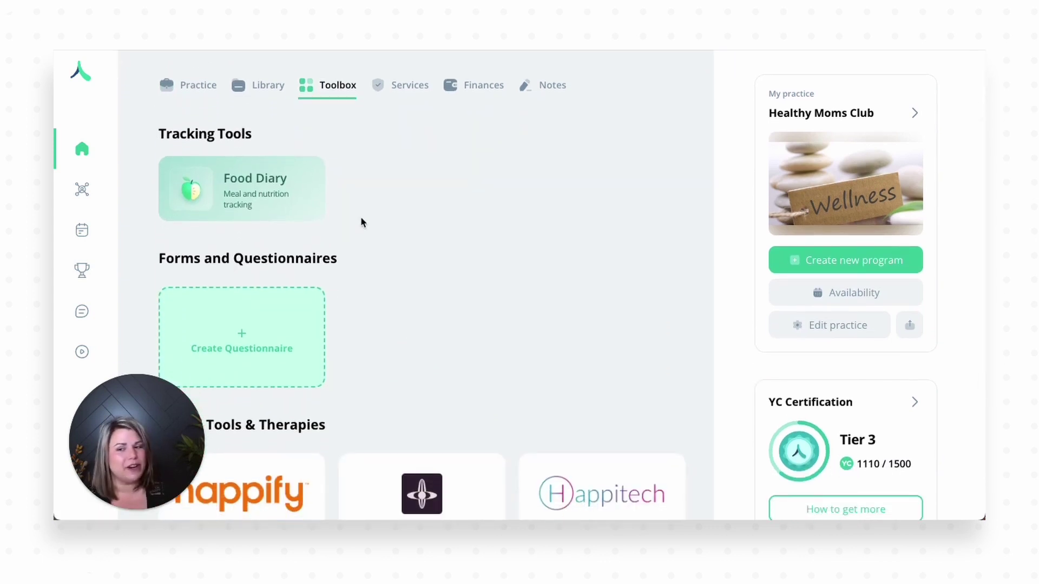
{"action": "scroll", "coordinate": [361, 248], "scroll_direction": "down", "scroll_amount": 2}
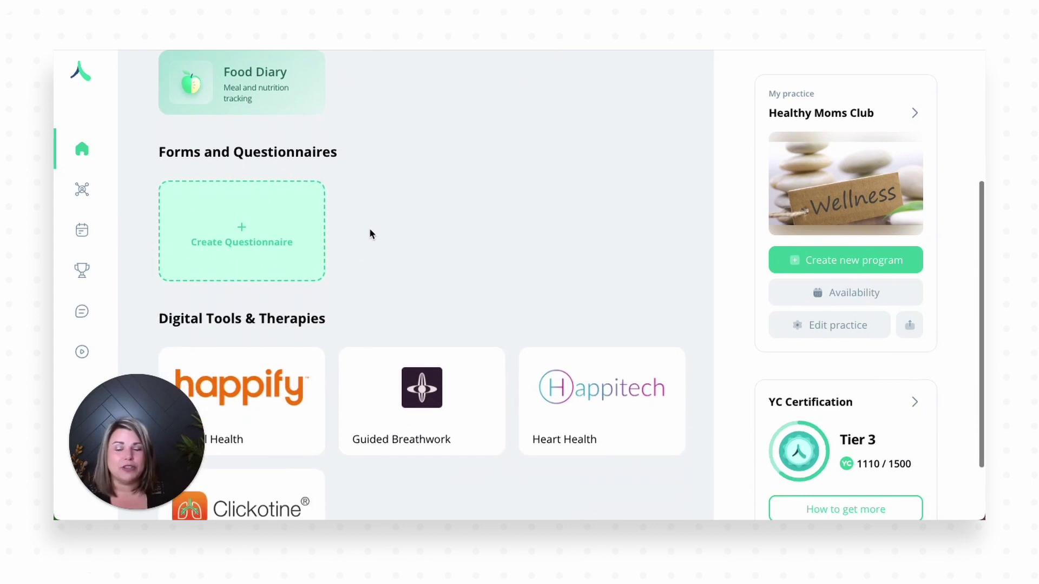
{"action": "scroll", "coordinate": [377, 324], "scroll_direction": "down", "scroll_amount": 1}
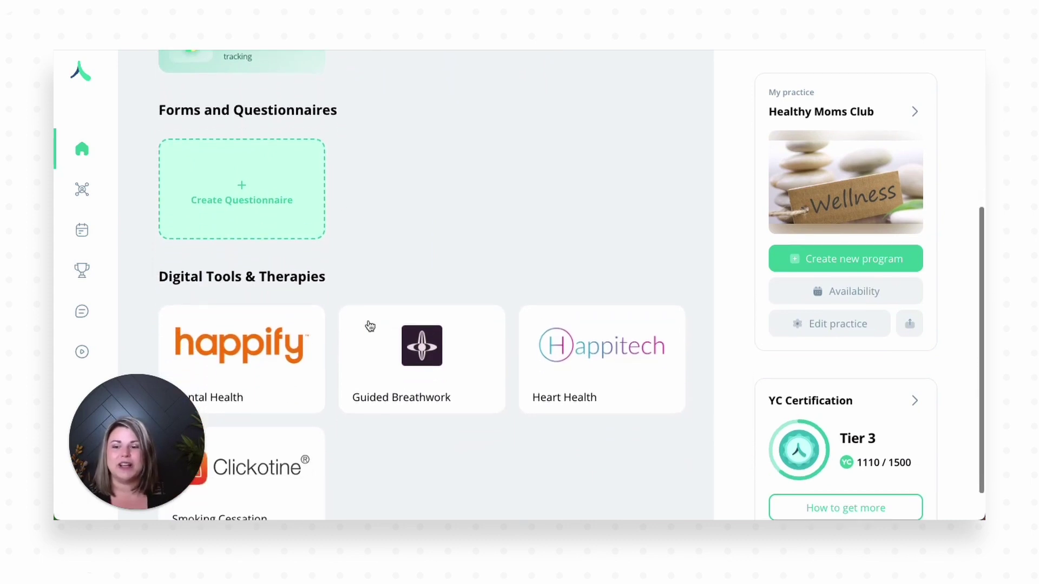
{"action": "scroll", "coordinate": [382, 276], "scroll_direction": "up", "scroll_amount": 1}
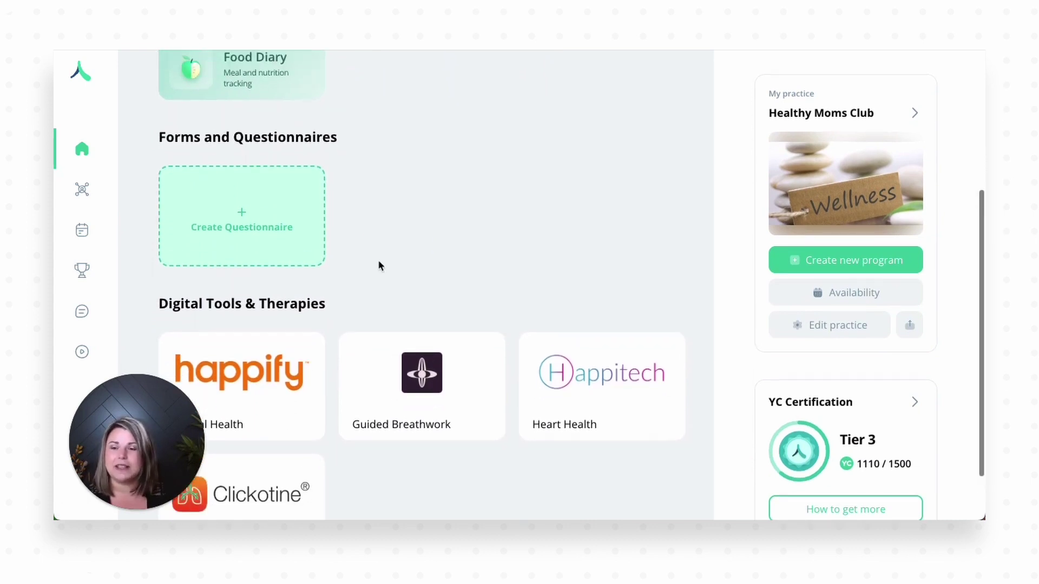
Step: Start a new questionnaire and scroll to the Onboarding Questionnaire template's Use and Details buttons
{"action": "left_click", "coordinate": [271, 217]}
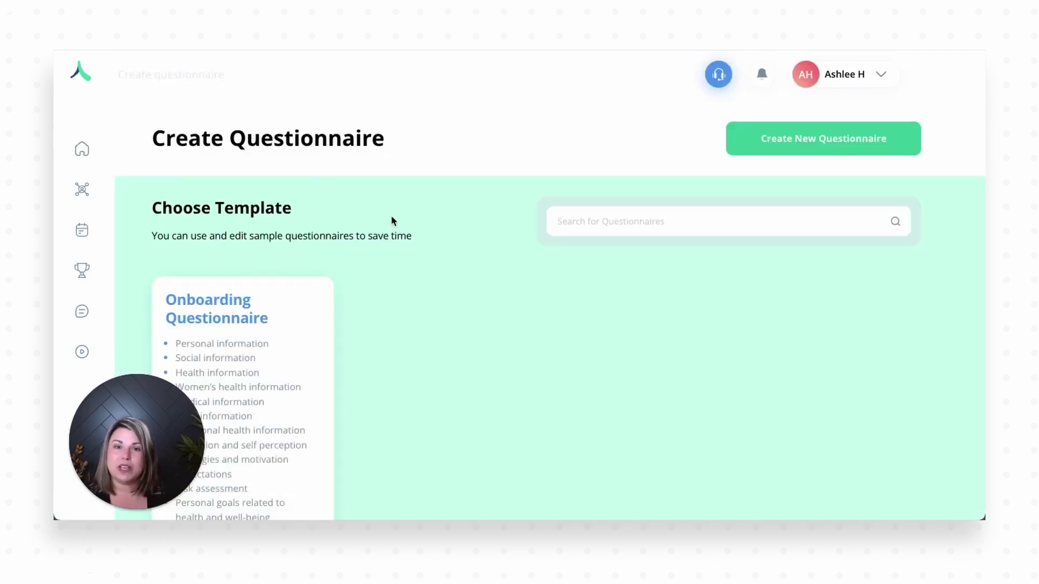
{"action": "scroll", "coordinate": [393, 220], "scroll_direction": "down", "scroll_amount": 1}
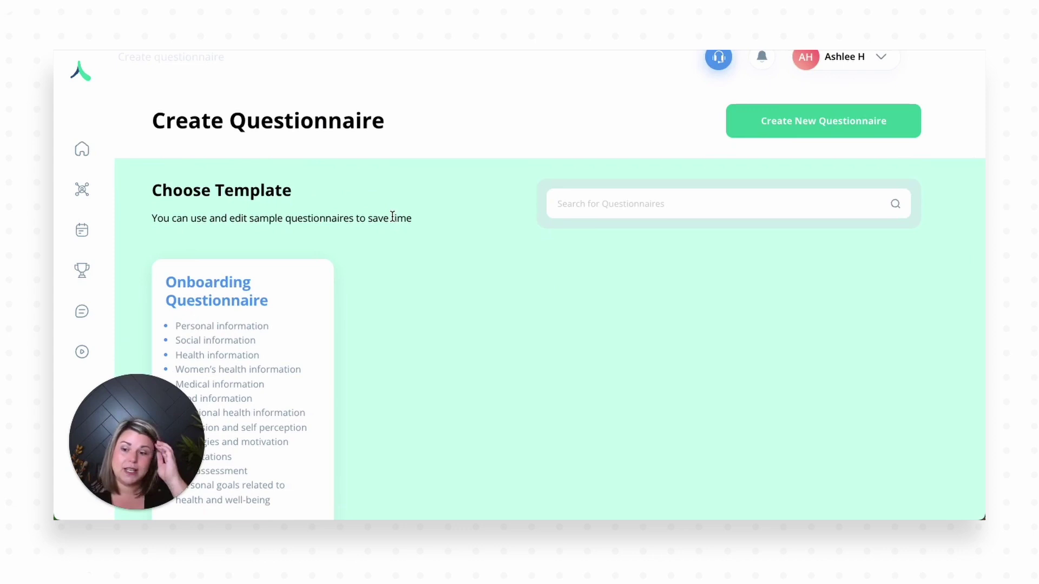
{"action": "scroll", "coordinate": [395, 216], "scroll_direction": "down", "scroll_amount": 1}
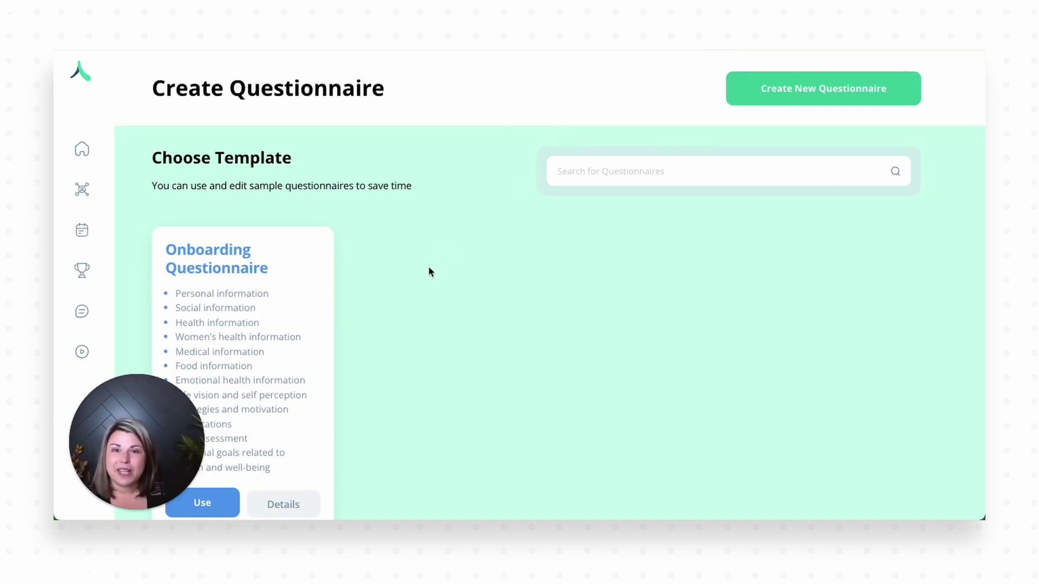
{"action": "scroll", "coordinate": [429, 271], "scroll_direction": "down", "scroll_amount": 2}
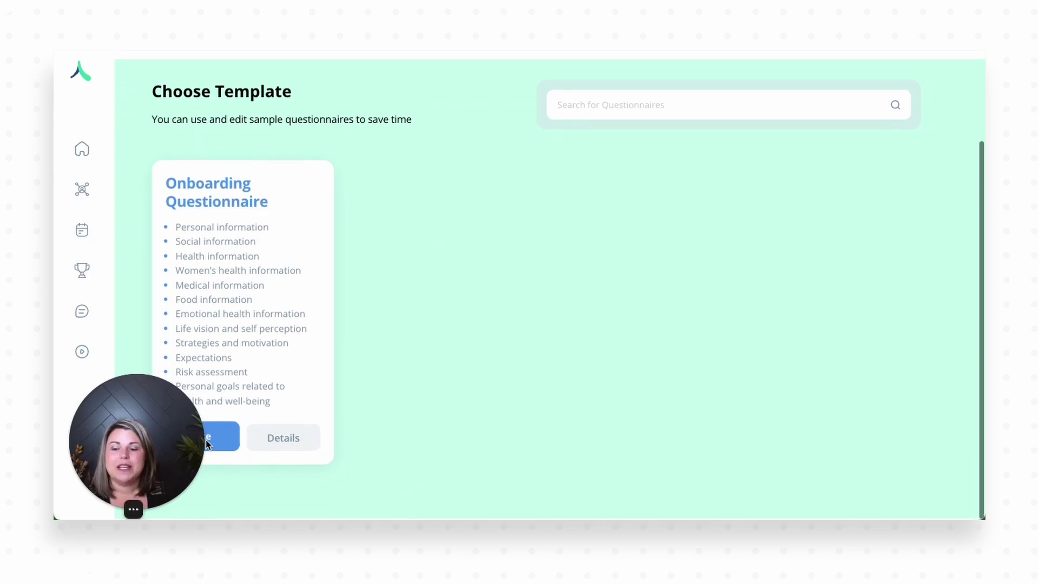
Step: Base the questionnaire on the Onboarding template and upload banner1.png as its cover image
{"action": "left_click", "coordinate": [219, 441]}
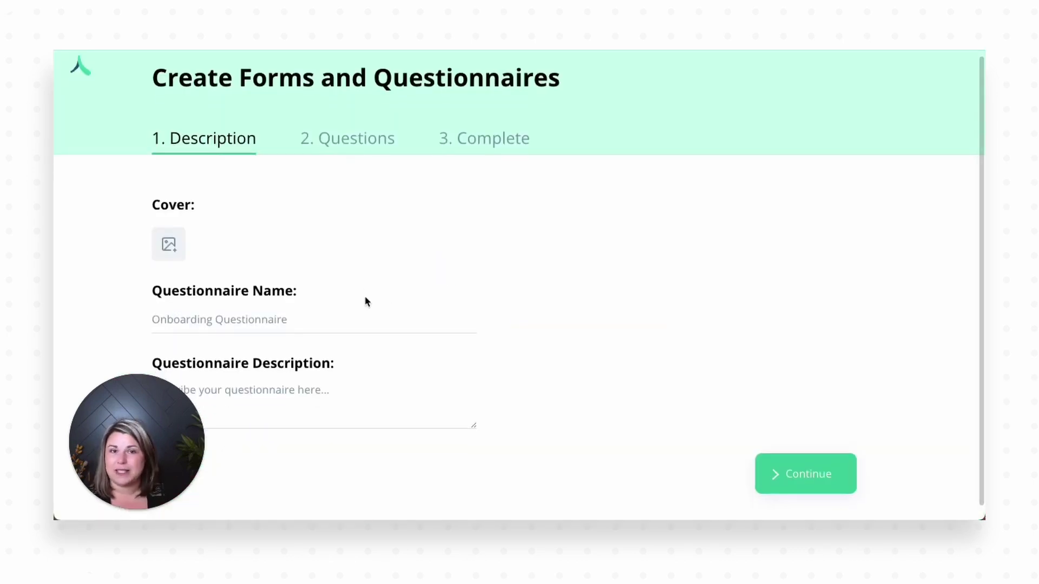
{"action": "scroll", "coordinate": [318, 310], "scroll_direction": "down", "scroll_amount": 1}
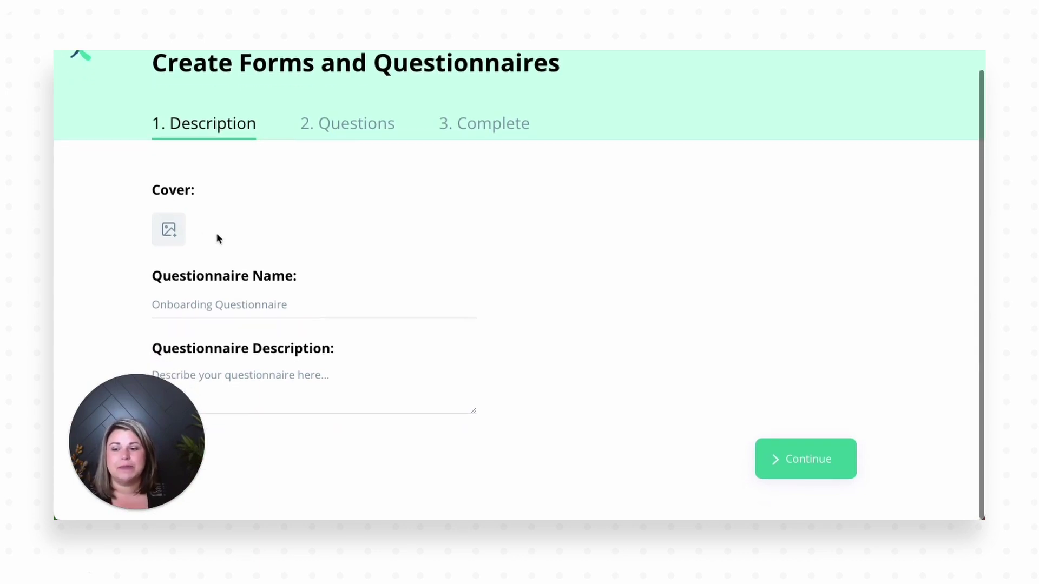
{"action": "left_click", "coordinate": [168, 229]}
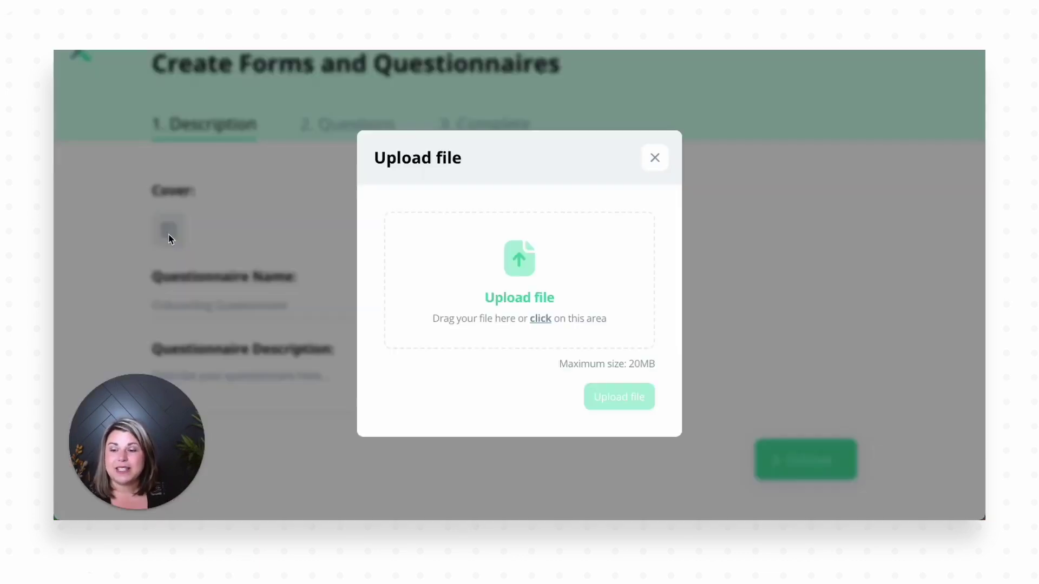
{"action": "left_click", "coordinate": [542, 322]}
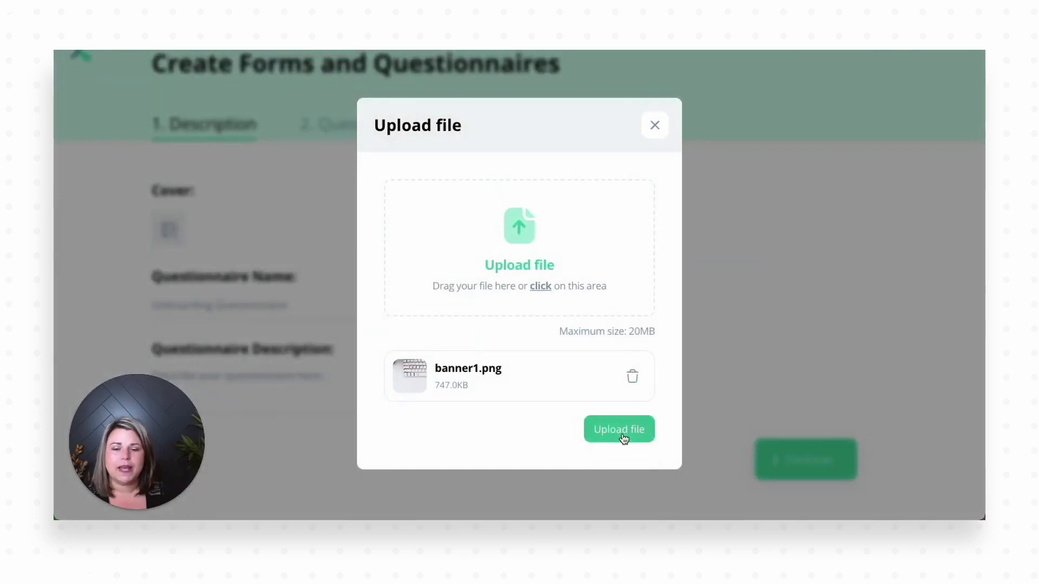
{"action": "left_click", "coordinate": [621, 433]}
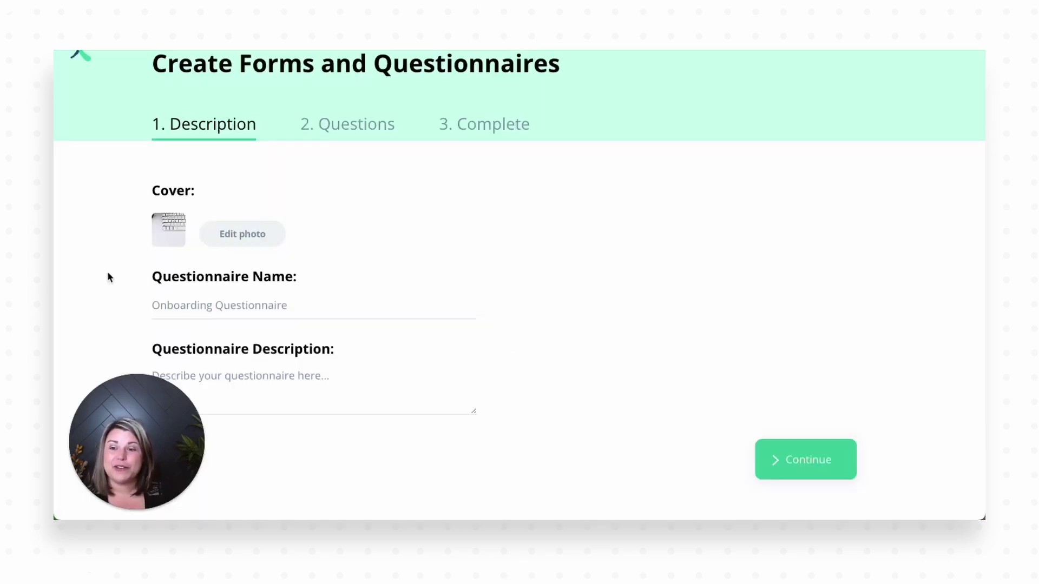
Step: Keep the name and enter the description 'Welcome to your coaching program! Please fill out this questionnaire to help me understand your goals and habits.'
{"action": "left_click", "coordinate": [175, 311]}
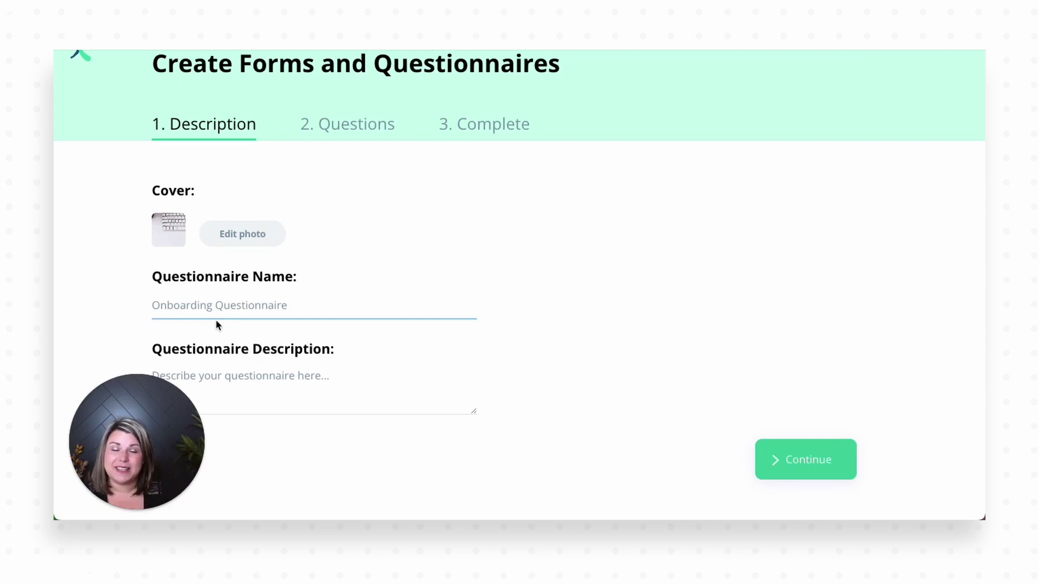
{"action": "left_click", "coordinate": [265, 383]}
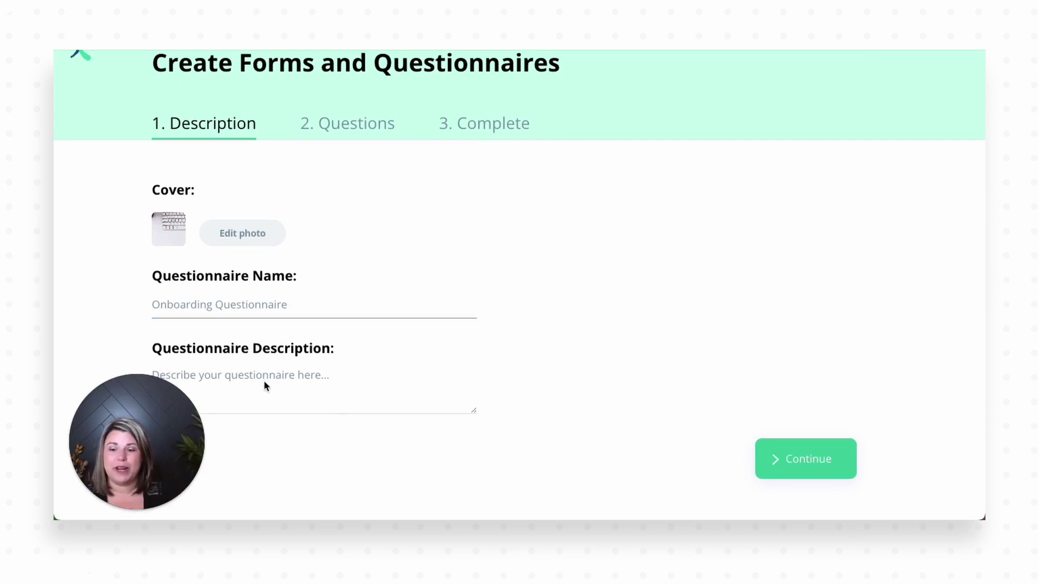
{"action": "left_click", "coordinate": [232, 377]}
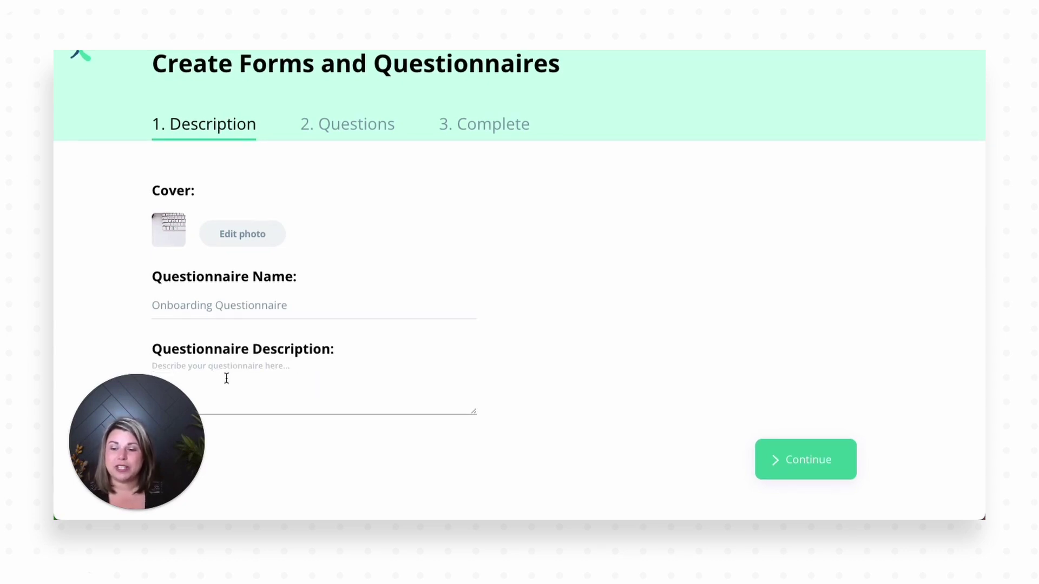
{"action": "type", "text": "Welcome t"}
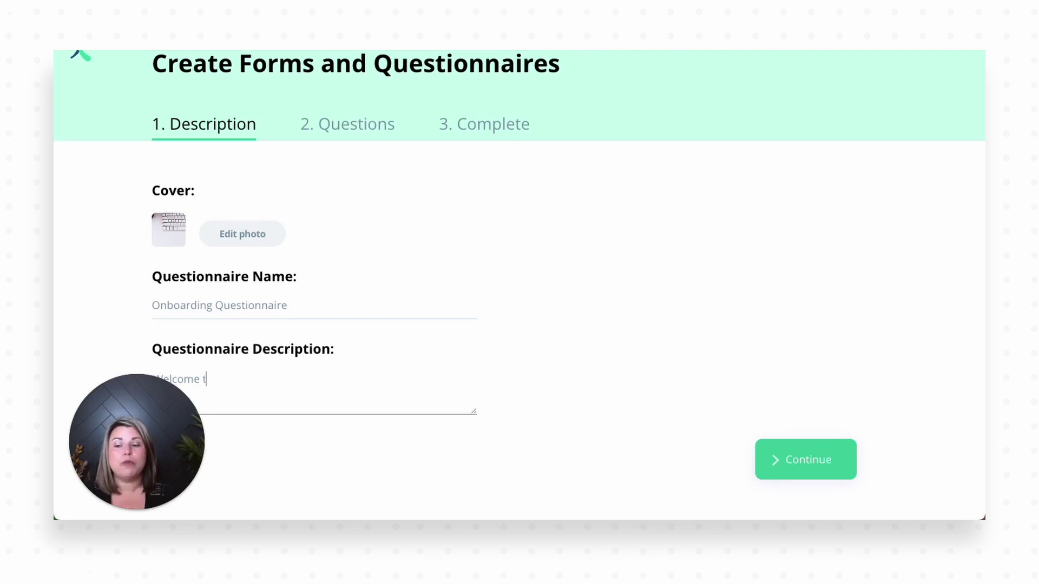
{"action": "type", "text": "o your coaching pr"}
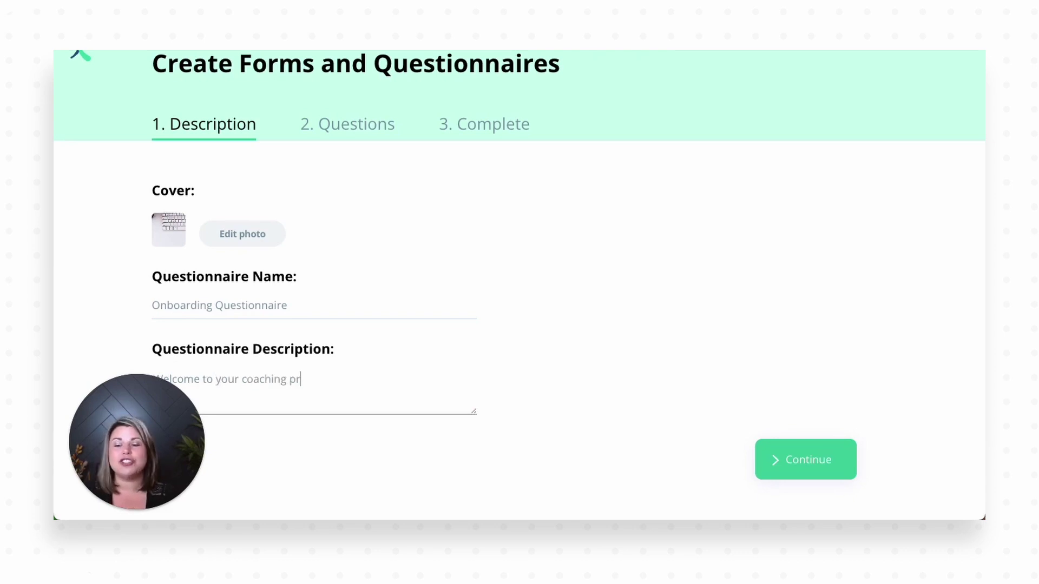
{"action": "type", "text": "ogram! Please gi"}
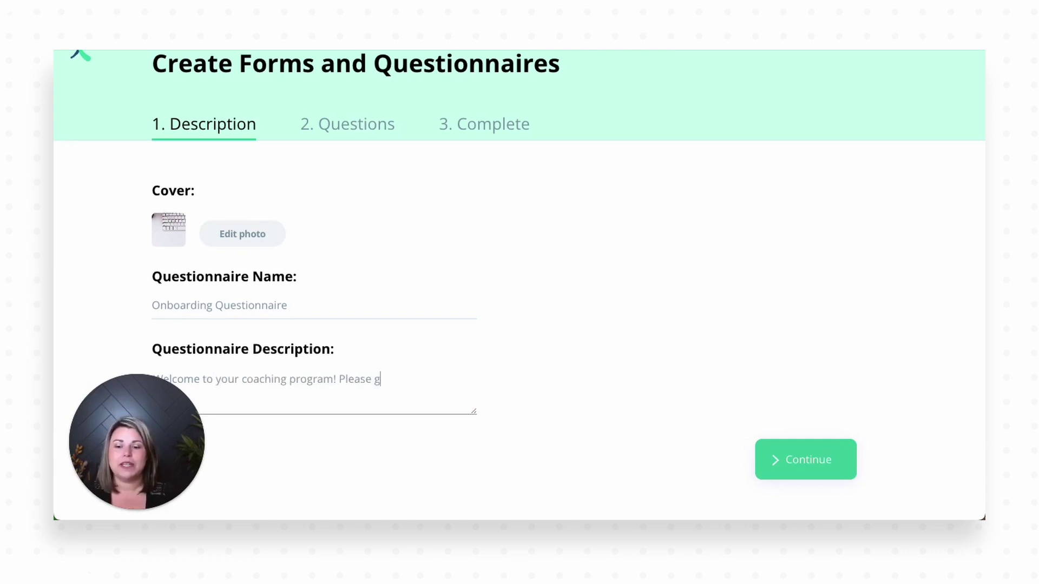
{"action": "key", "text": "BackSpace"}
{"action": "key", "text": "BackSpace"}
{"action": "type", "text": "fill out this "}
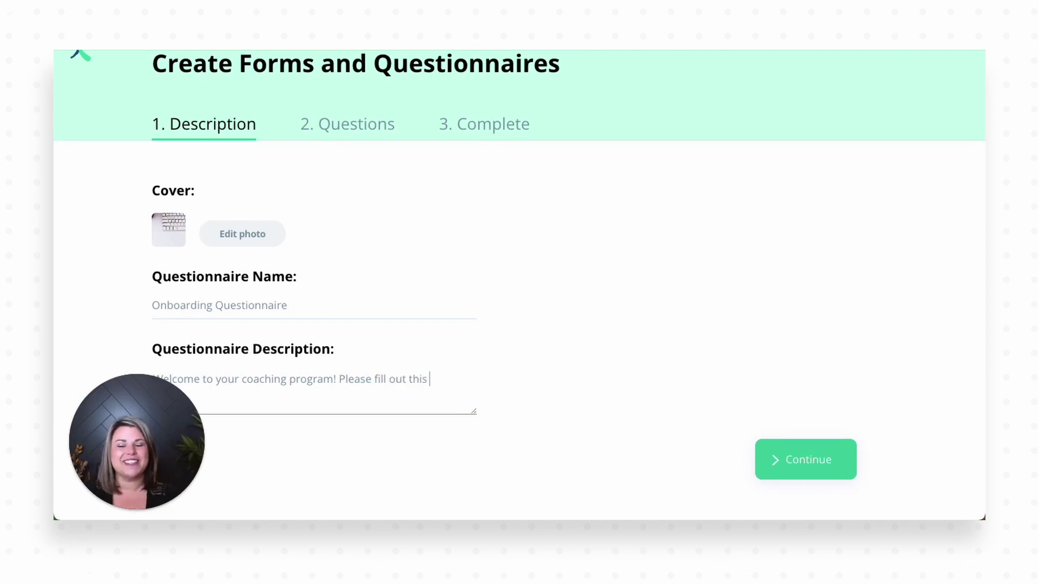
{"action": "type", "text": "questionna"}
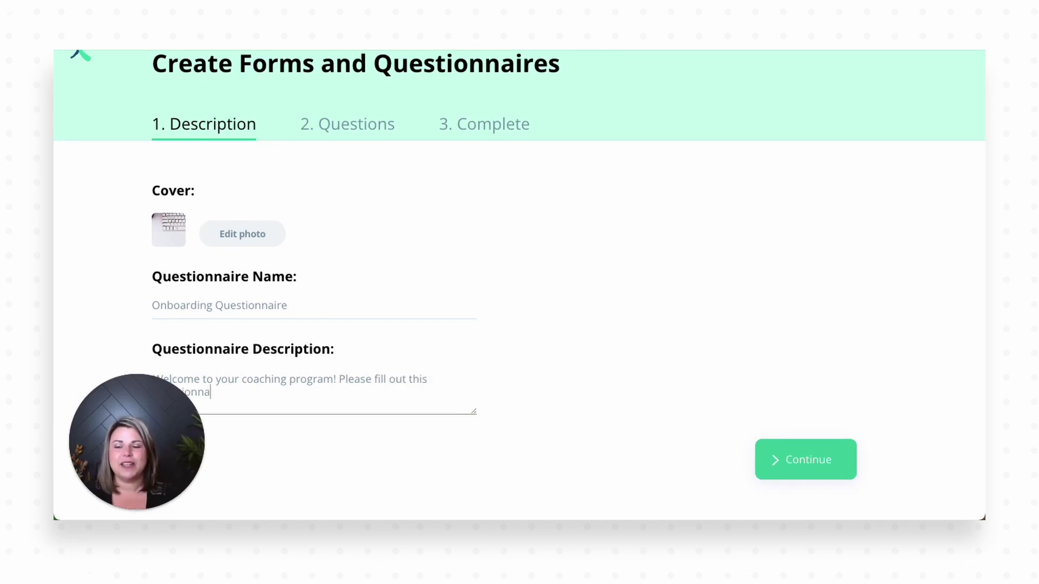
{"action": "type", "text": "ire to help me understand ho"}
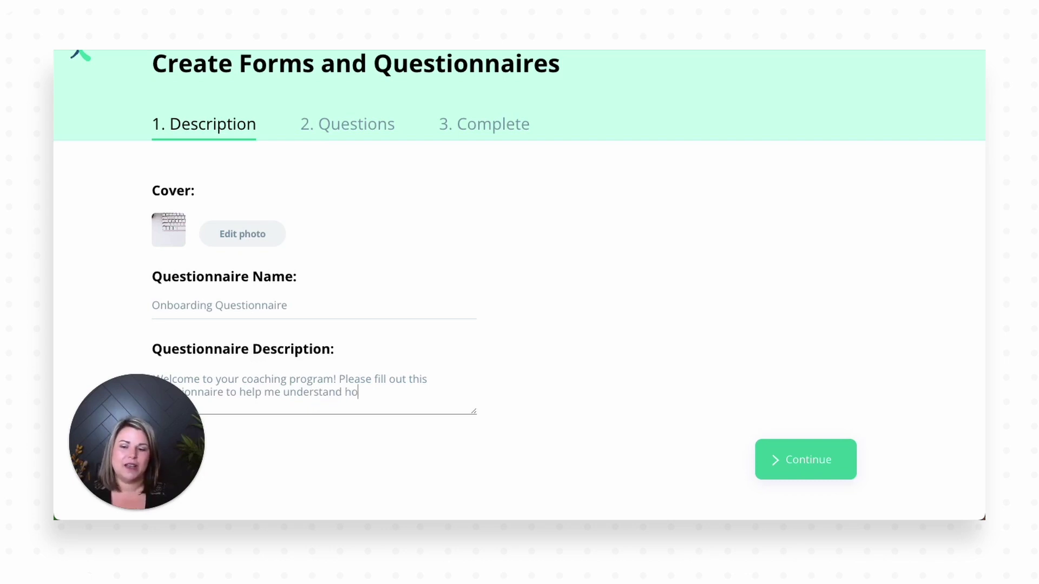
{"action": "type", "text": " your goals and habits."}
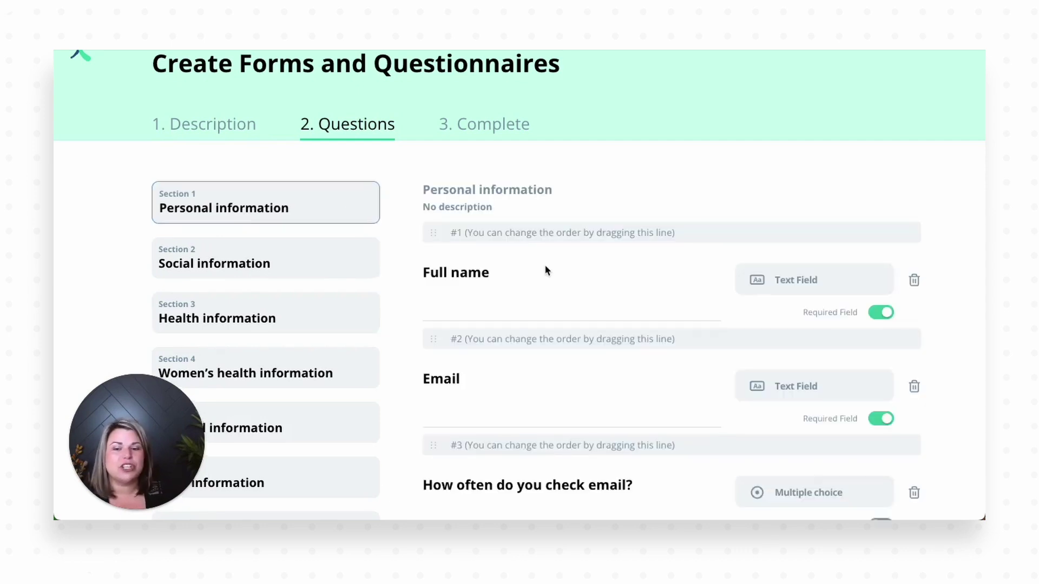
Step: Scroll through the 14 Personal information questions down to weight history and the Add Question button
{"action": "scroll", "coordinate": [544, 269], "scroll_direction": "down", "scroll_amount": 5}
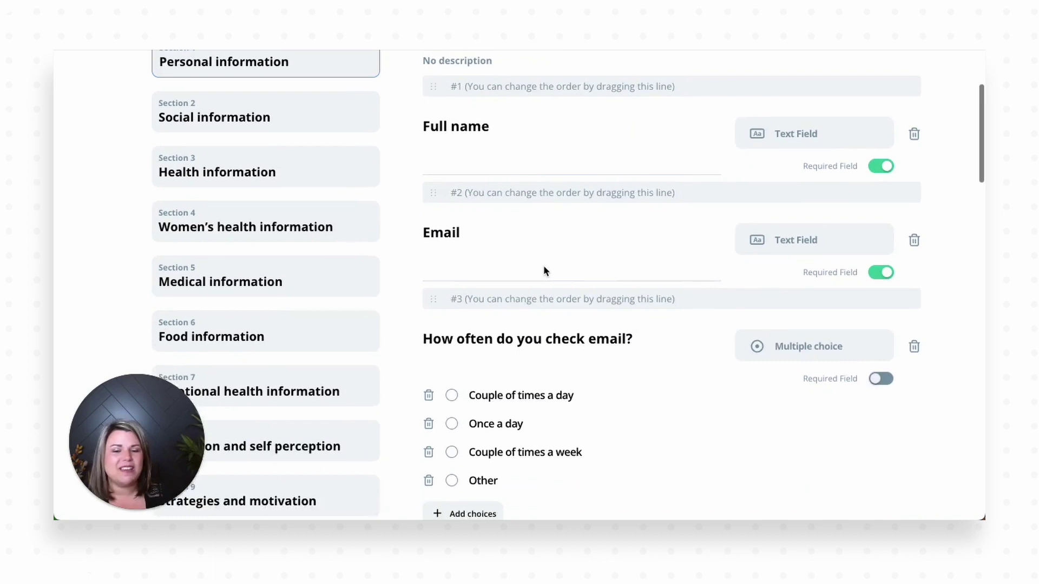
{"action": "scroll", "coordinate": [543, 270], "scroll_direction": "down", "scroll_amount": 1}
{"action": "scroll", "coordinate": [544, 269], "scroll_direction": "down", "scroll_amount": 8}
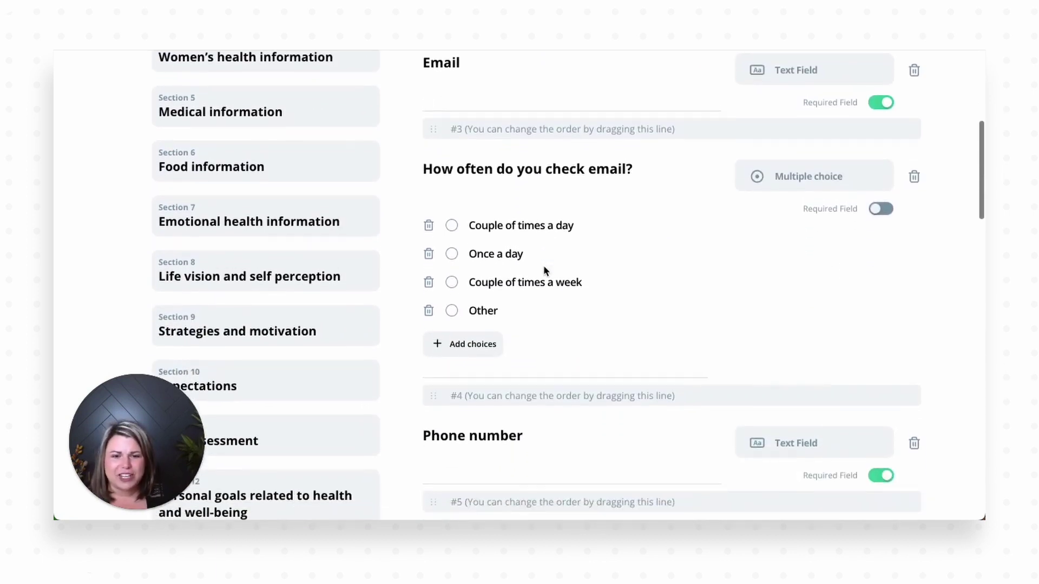
{"action": "scroll", "coordinate": [543, 269], "scroll_direction": "down", "scroll_amount": 8}
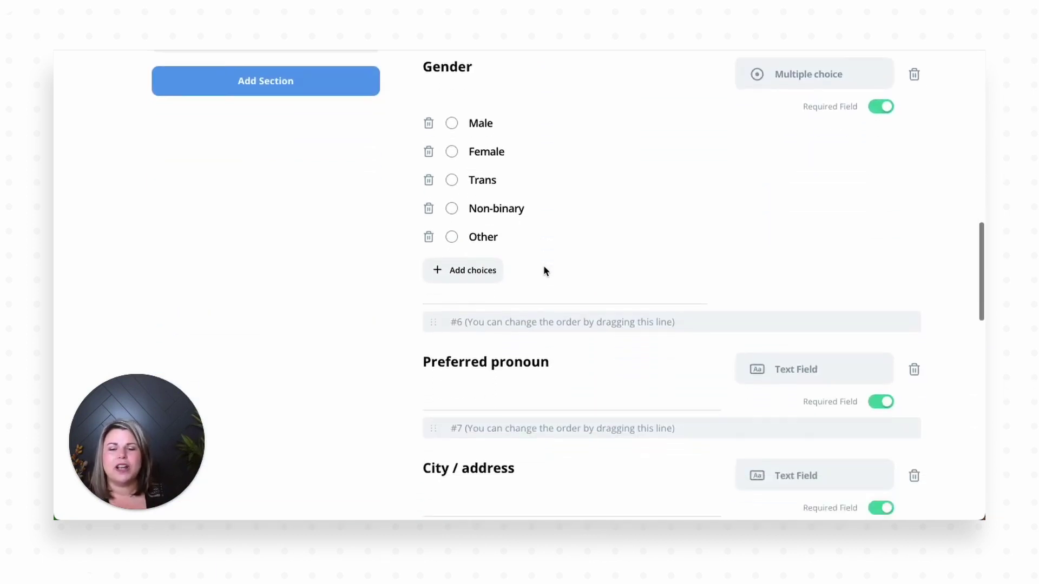
{"action": "scroll", "coordinate": [543, 270], "scroll_direction": "down", "scroll_amount": 5}
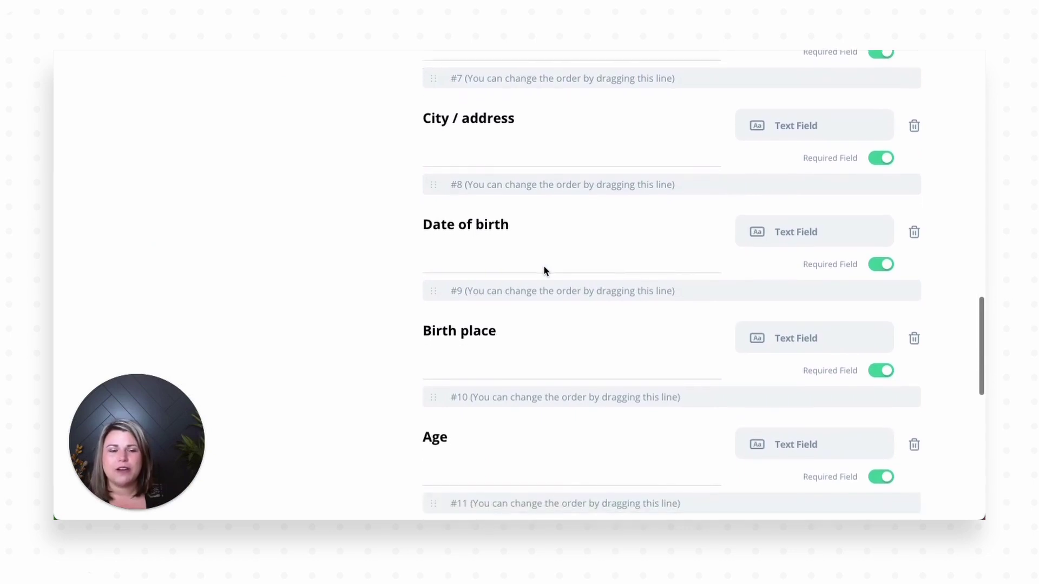
{"action": "scroll", "coordinate": [543, 266], "scroll_direction": "down", "scroll_amount": 6}
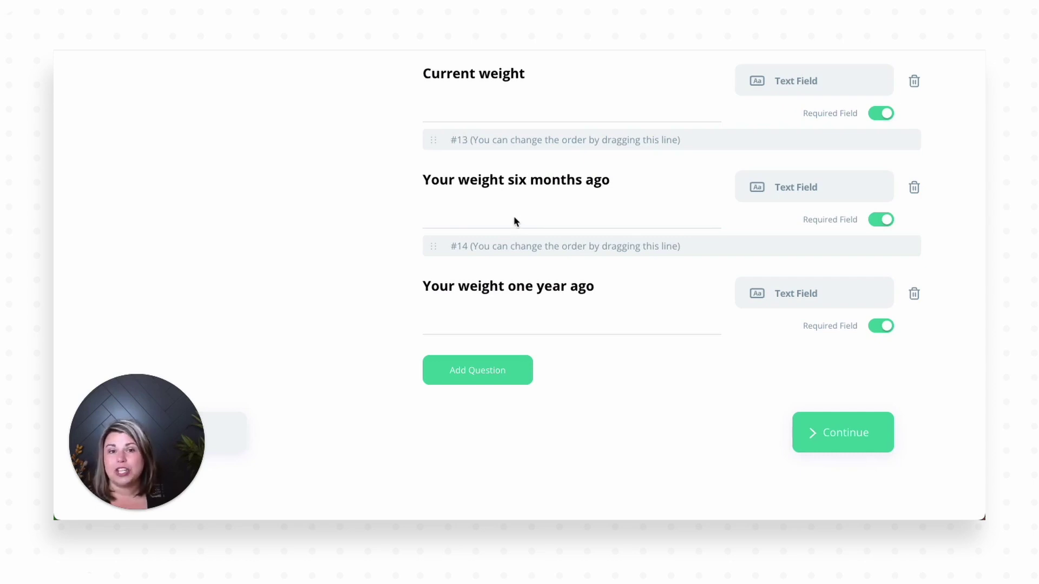
Step: Delete the empty new question and the weight one year ago and six months ago questions
{"action": "left_click", "coordinate": [474, 373]}
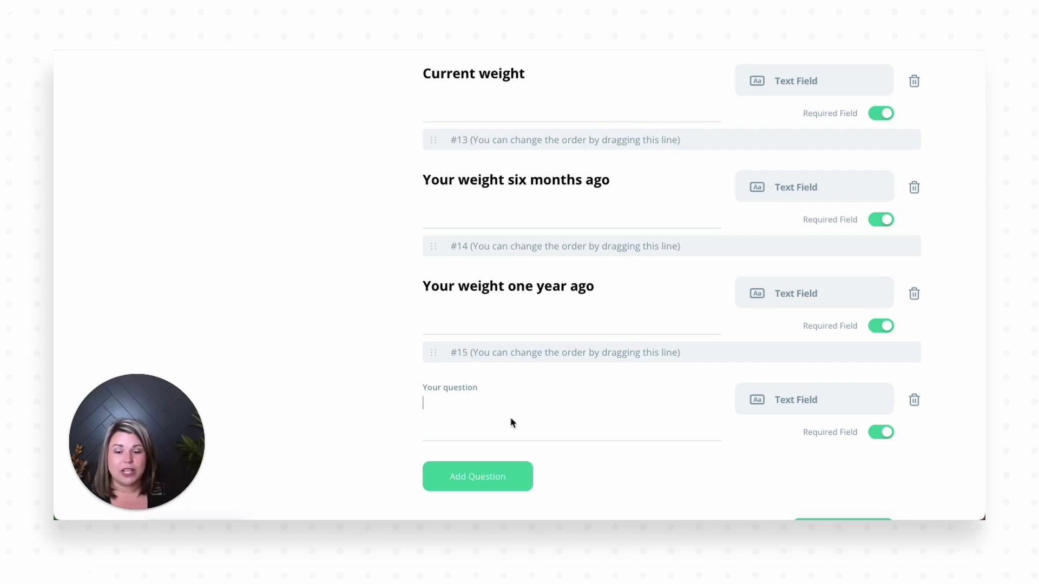
{"action": "left_click", "coordinate": [914, 400]}
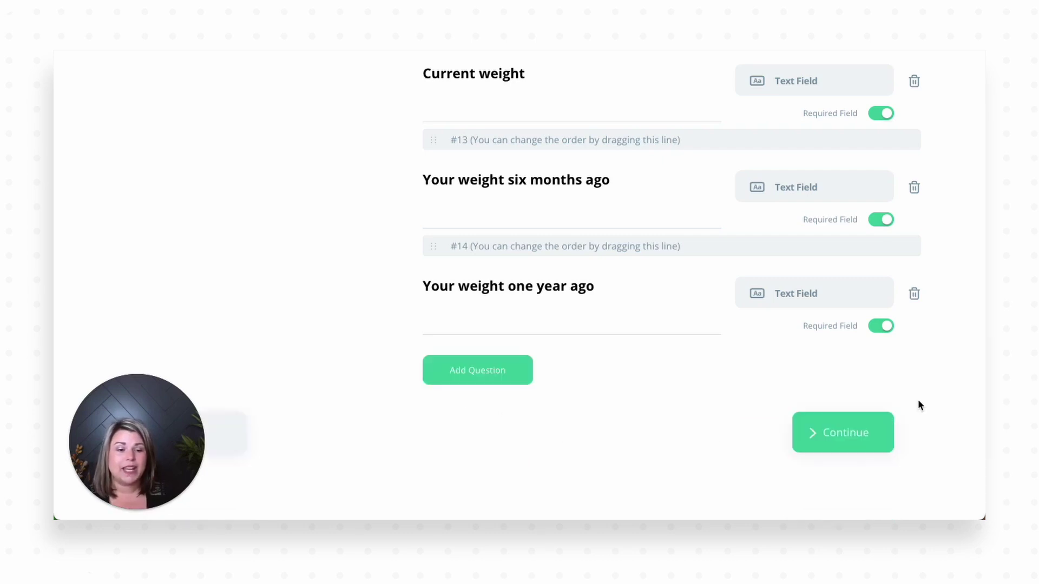
{"action": "left_click", "coordinate": [914, 295]}
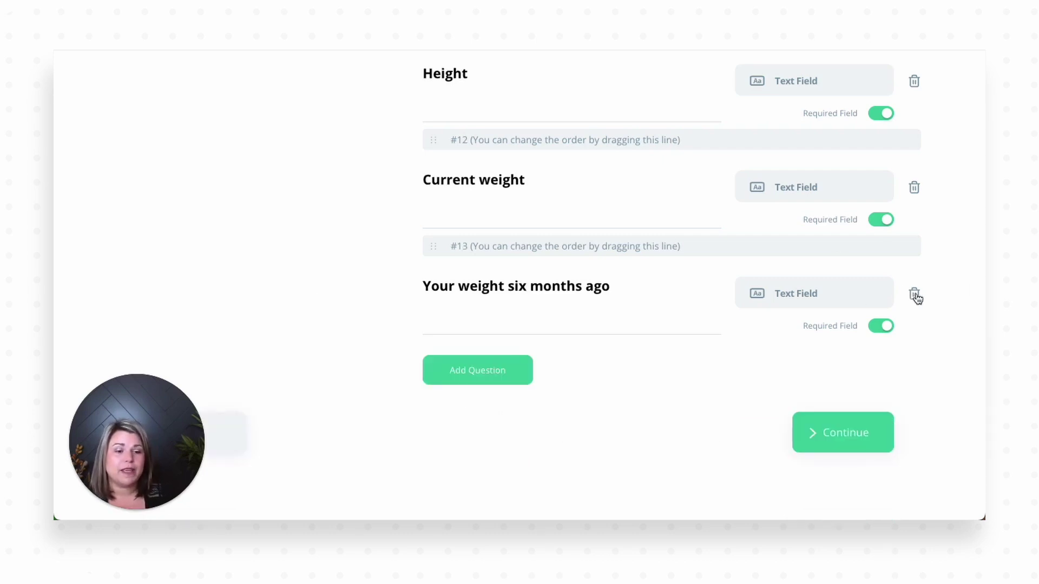
{"action": "left_click", "coordinate": [915, 295]}
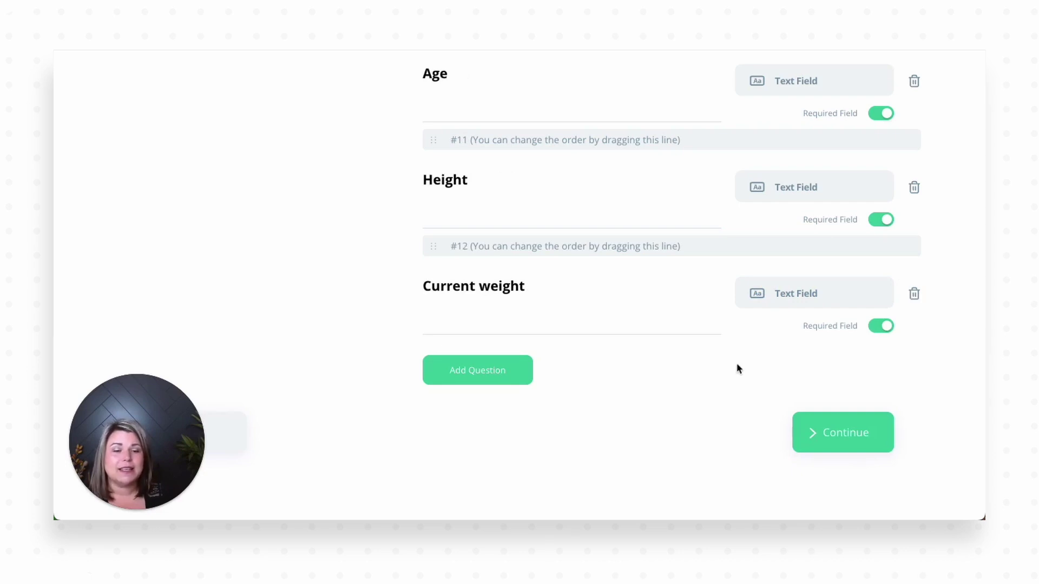
Step: Reword the Height question to 'Current BMI'
{"action": "left_click", "coordinate": [477, 183]}
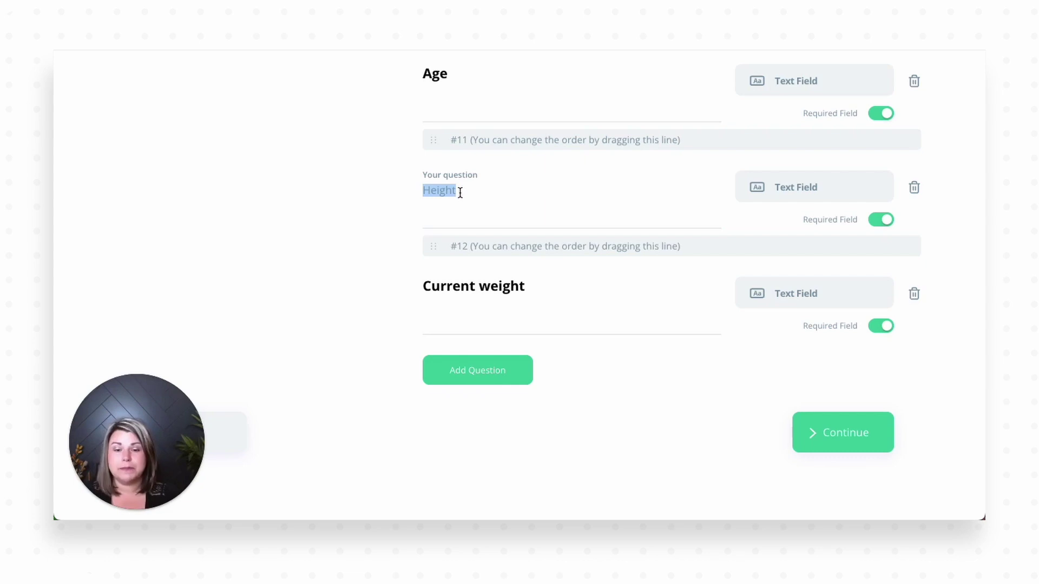
{"action": "key", "text": "BackSpace"}
{"action": "type", "text": "Curre"}
{"action": "key", "text": "BackSpace"}
{"action": "key", "text": "BackSpace"}
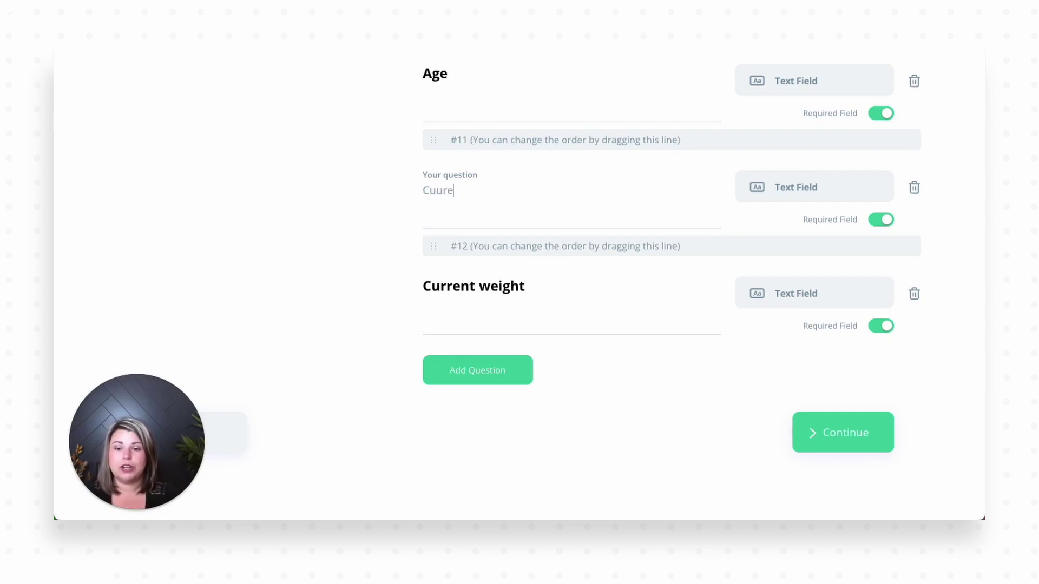
{"action": "type", "text": "rent "}
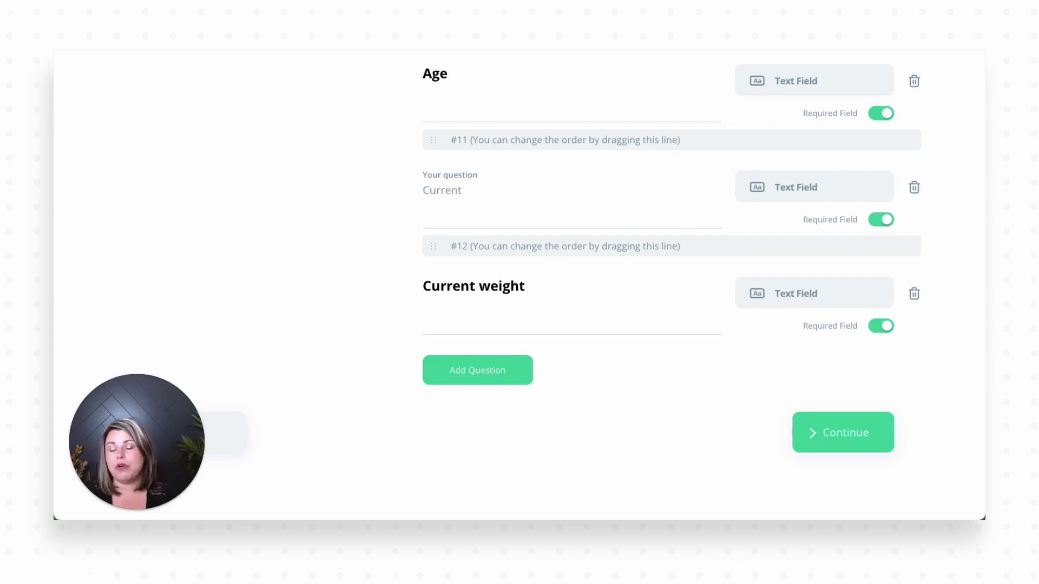
{"action": "type", "text": "BMI"}
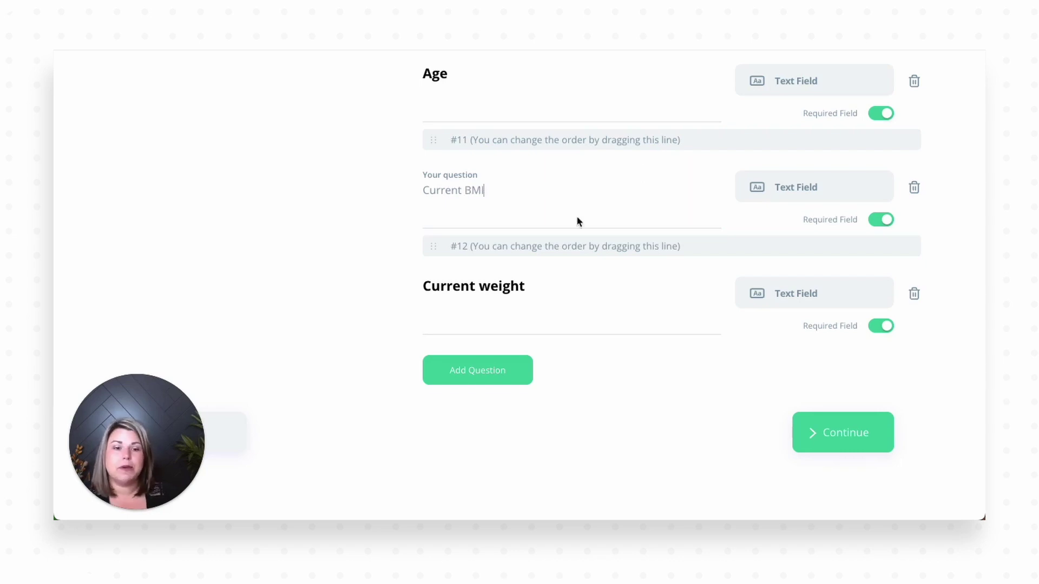
{"action": "left_click", "coordinate": [549, 214]}
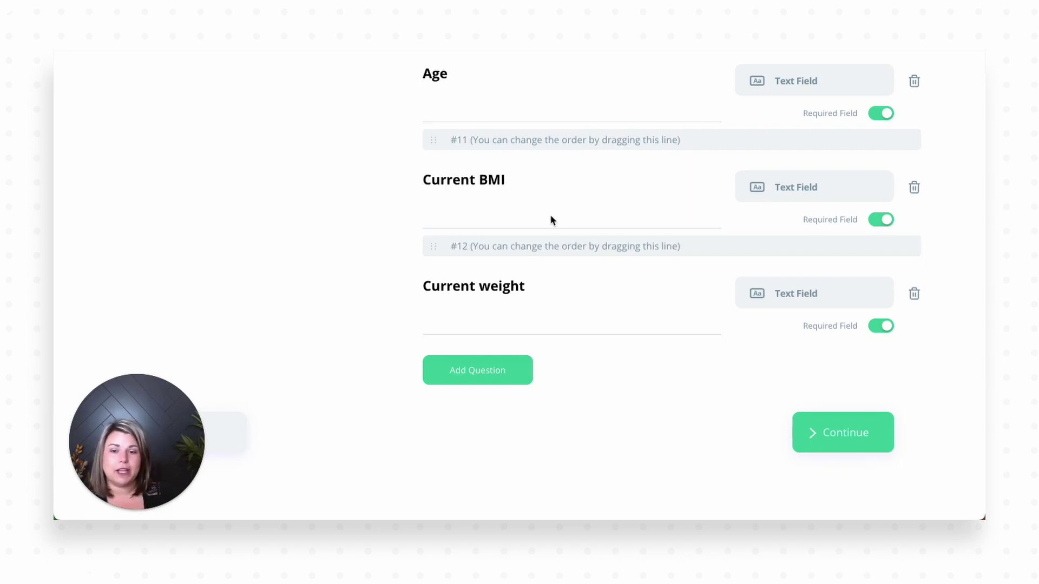
Step: Try Multiple choice and Checkboxes types on Current BMI, add a New answer choice, and toggle Required off and on
{"action": "left_click", "coordinate": [810, 194]}
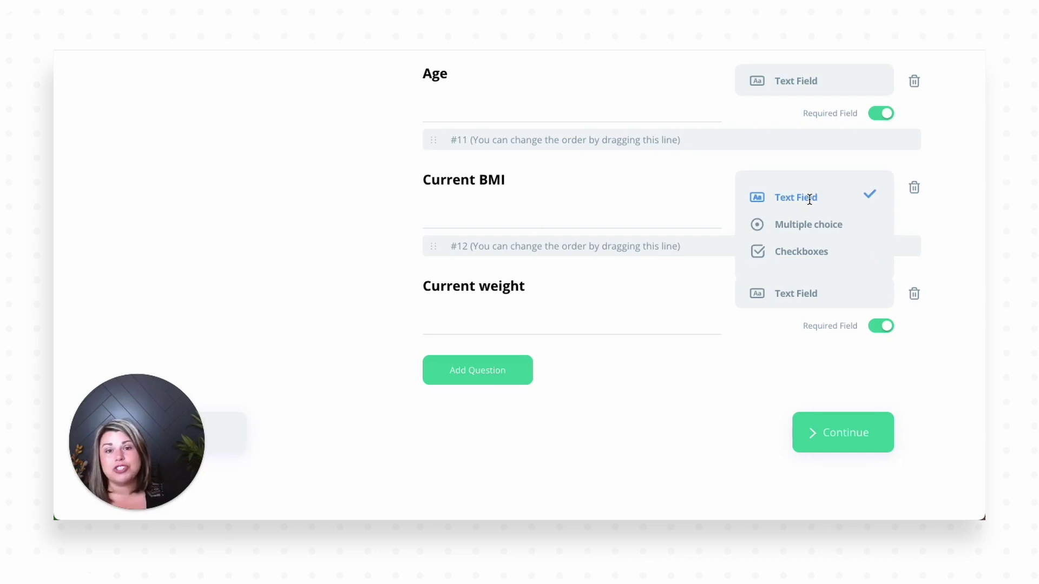
{"action": "left_click", "coordinate": [788, 197]}
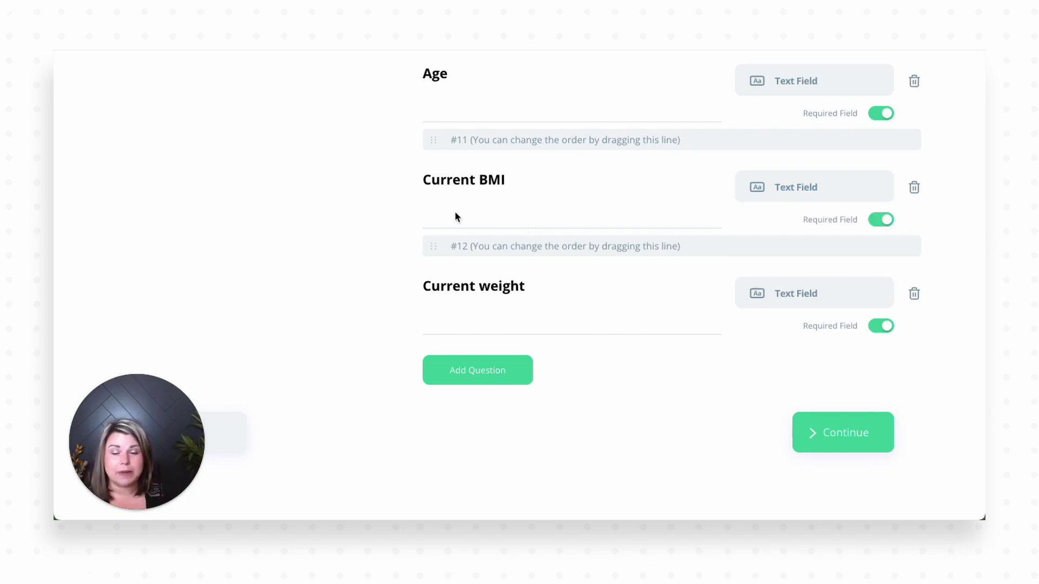
{"action": "left_click", "coordinate": [839, 182]}
{"action": "left_click", "coordinate": [825, 223]}
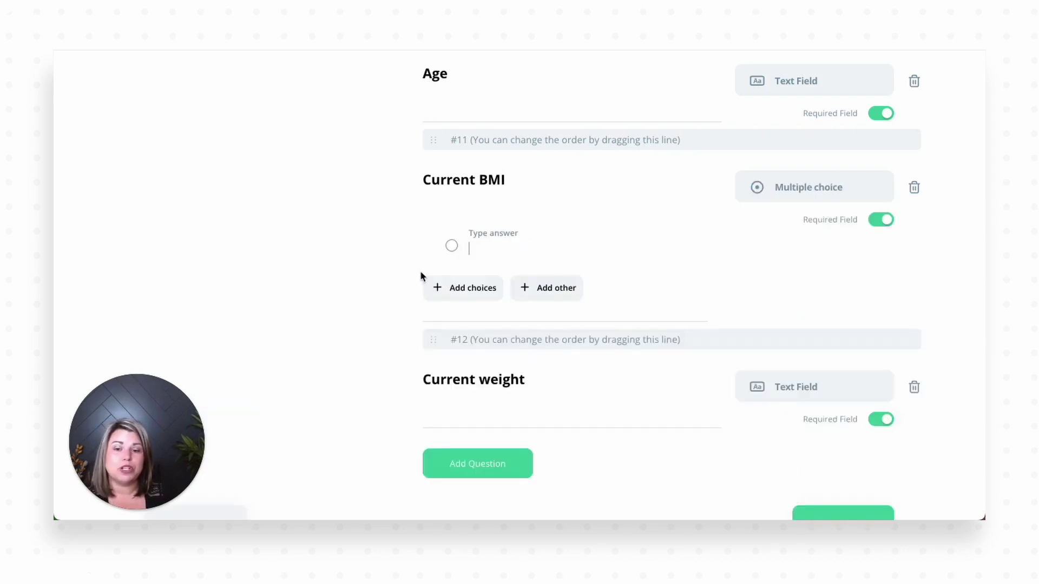
{"action": "left_click", "coordinate": [758, 178]}
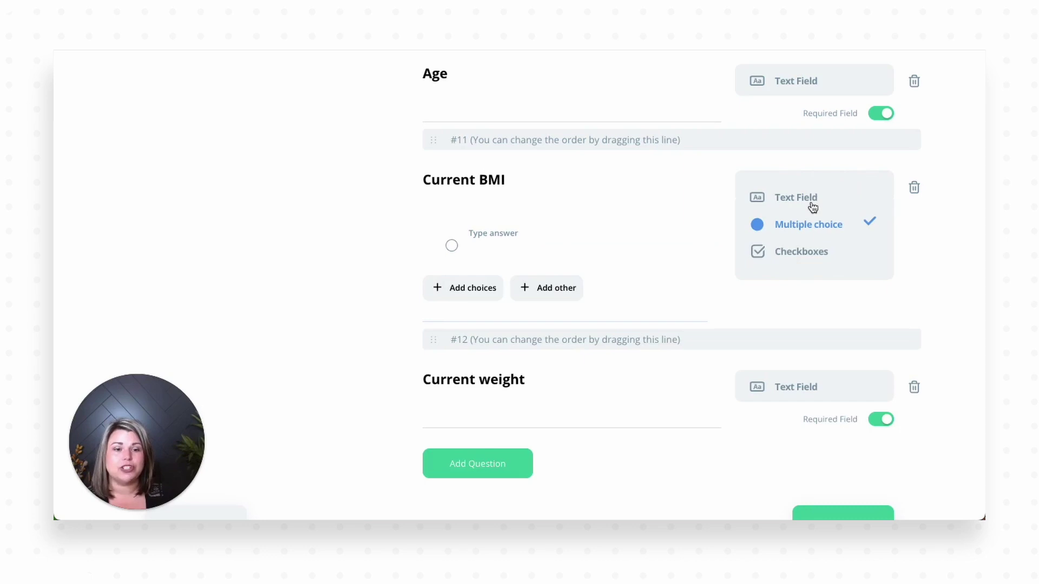
{"action": "left_click", "coordinate": [796, 251]}
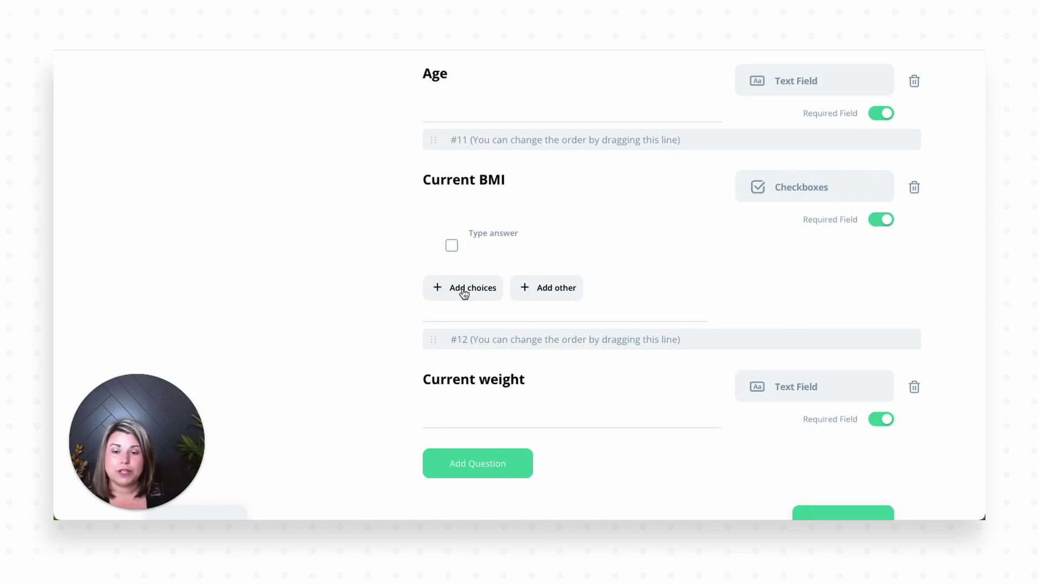
{"action": "left_click", "coordinate": [557, 295]}
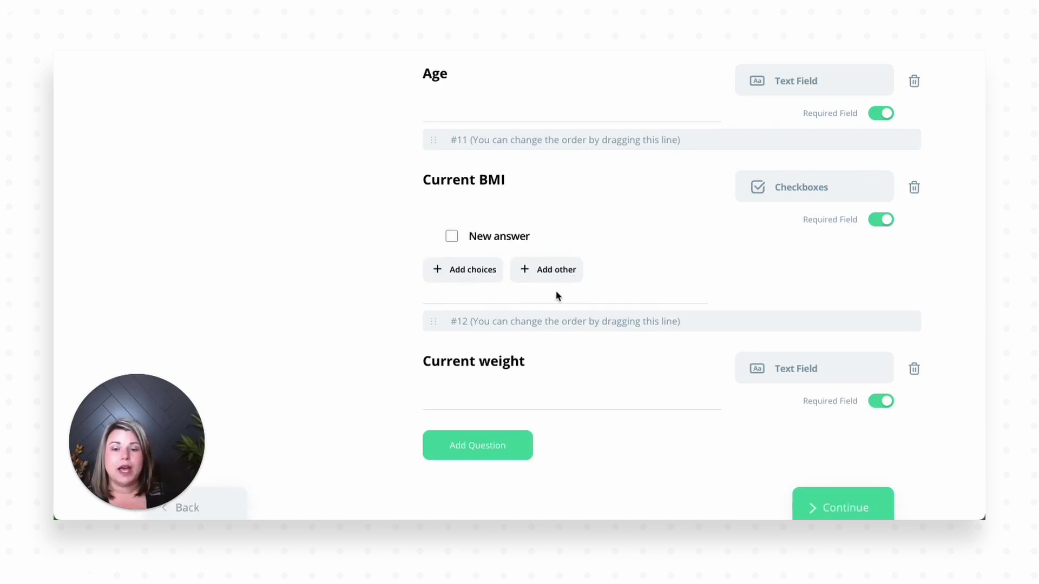
{"action": "left_click", "coordinate": [880, 221]}
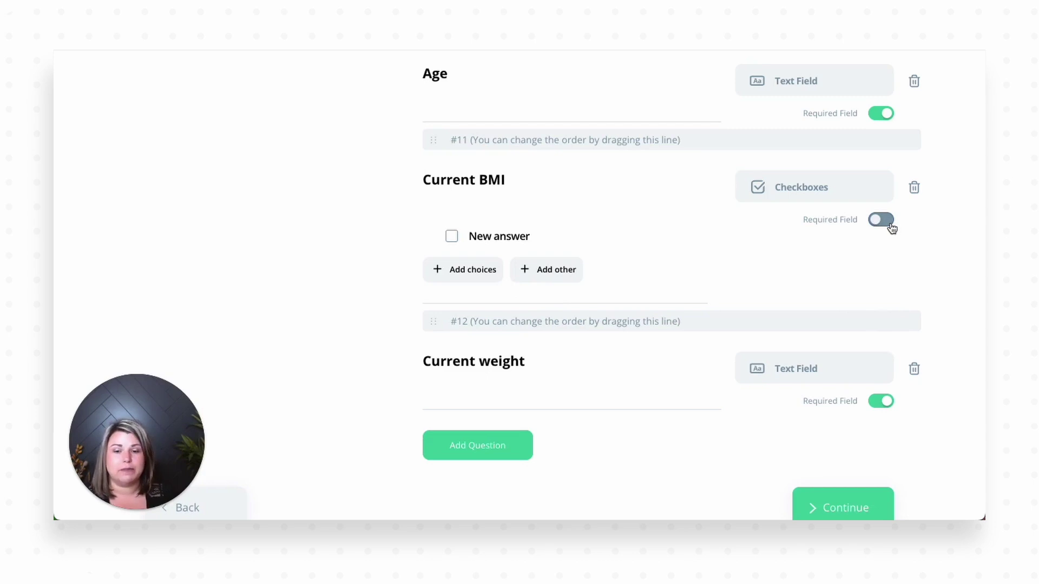
{"action": "left_click", "coordinate": [889, 226]}
Step: Delete the Current BMI and Age questions, leaving Current weight as a text answer
{"action": "left_click", "coordinate": [914, 188]}
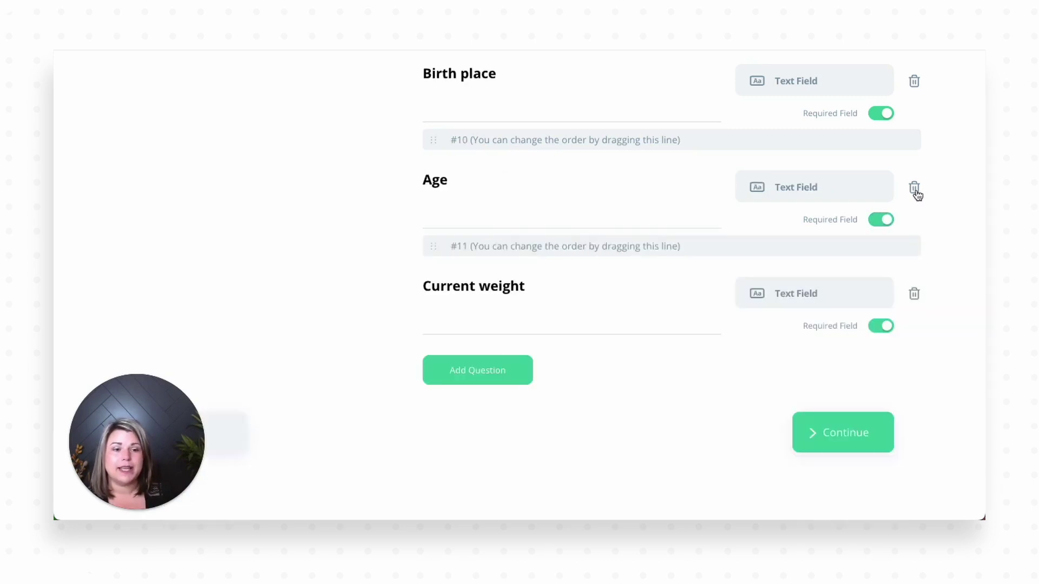
{"action": "left_click", "coordinate": [913, 188]}
{"action": "left_click", "coordinate": [888, 305]}
{"action": "left_click", "coordinate": [885, 303]}
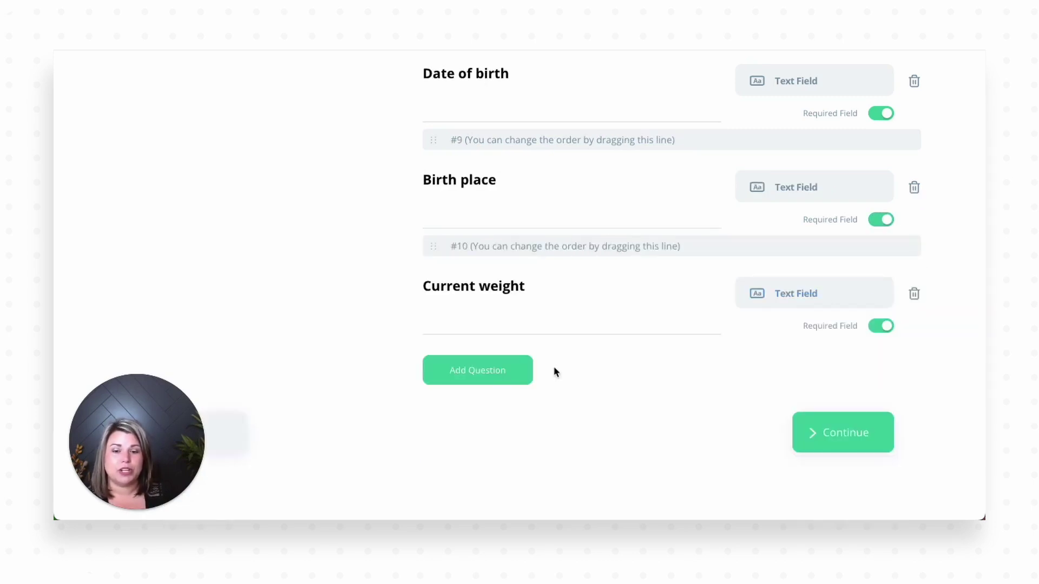
Step: Preview the questionnaire, then return to the 2. Questions step
{"action": "left_click", "coordinate": [821, 445]}
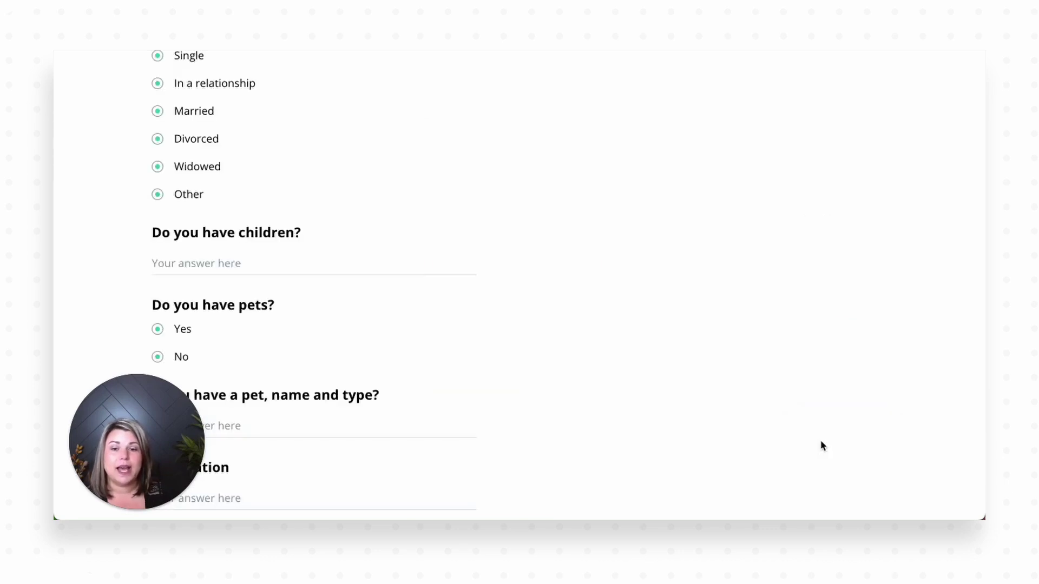
{"action": "scroll", "coordinate": [397, 323], "scroll_direction": "up", "scroll_amount": 8}
{"action": "scroll", "coordinate": [396, 323], "scroll_direction": "up", "scroll_amount": 15}
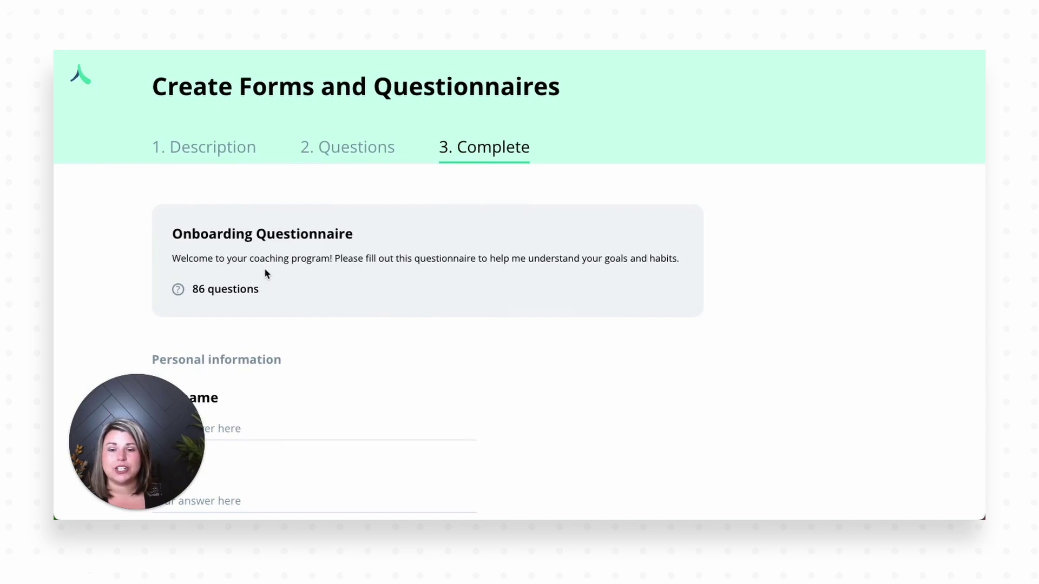
{"action": "left_click", "coordinate": [355, 154]}
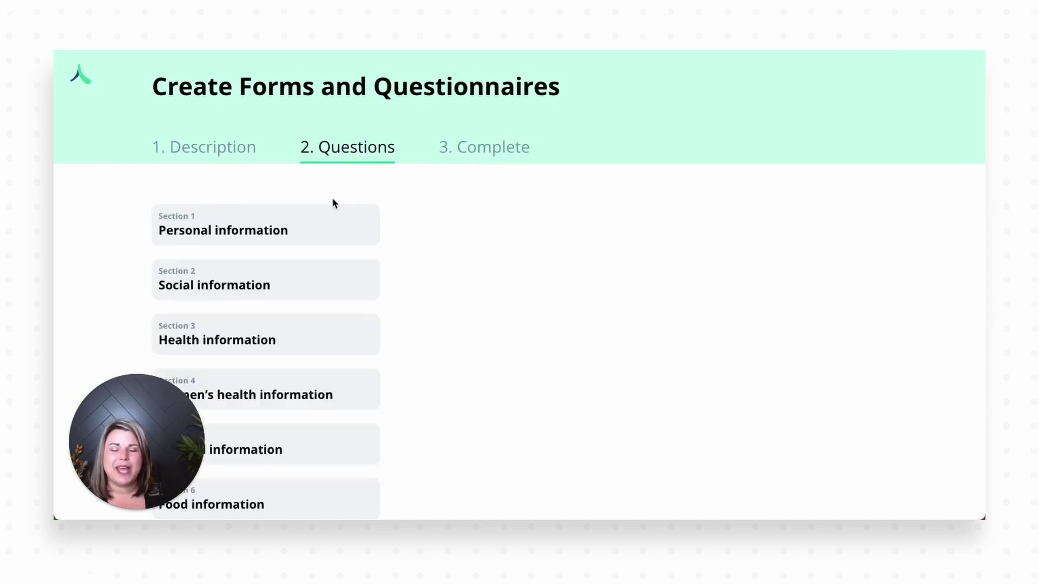
Step: Delete every Social information question — relationship status, children, pets, occupation and the rest — until the section disappears
{"action": "left_click", "coordinate": [226, 282]}
{"action": "scroll", "coordinate": [567, 295], "scroll_direction": "down", "scroll_amount": 1}
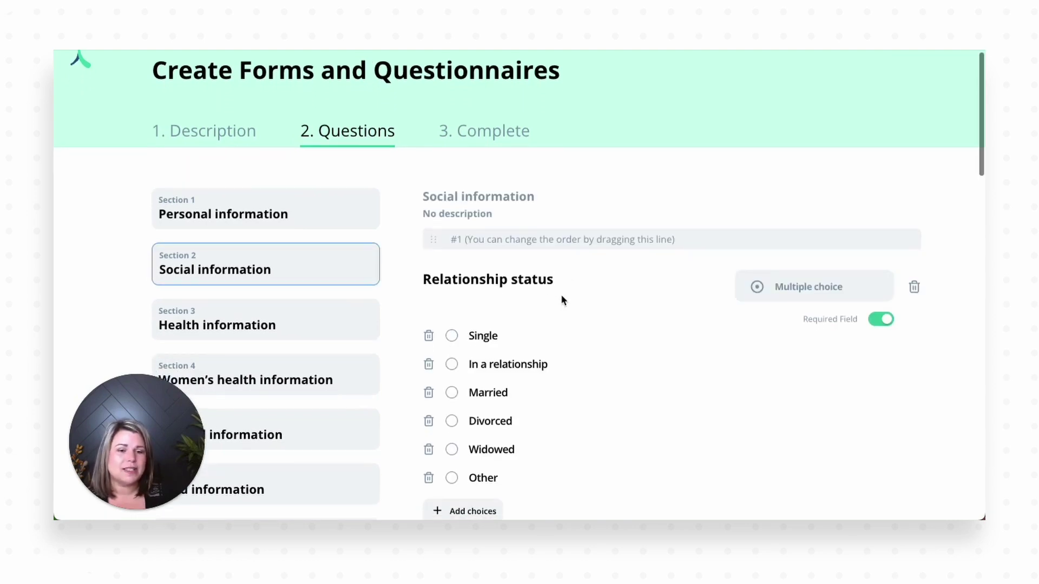
{"action": "left_click", "coordinate": [808, 286]}
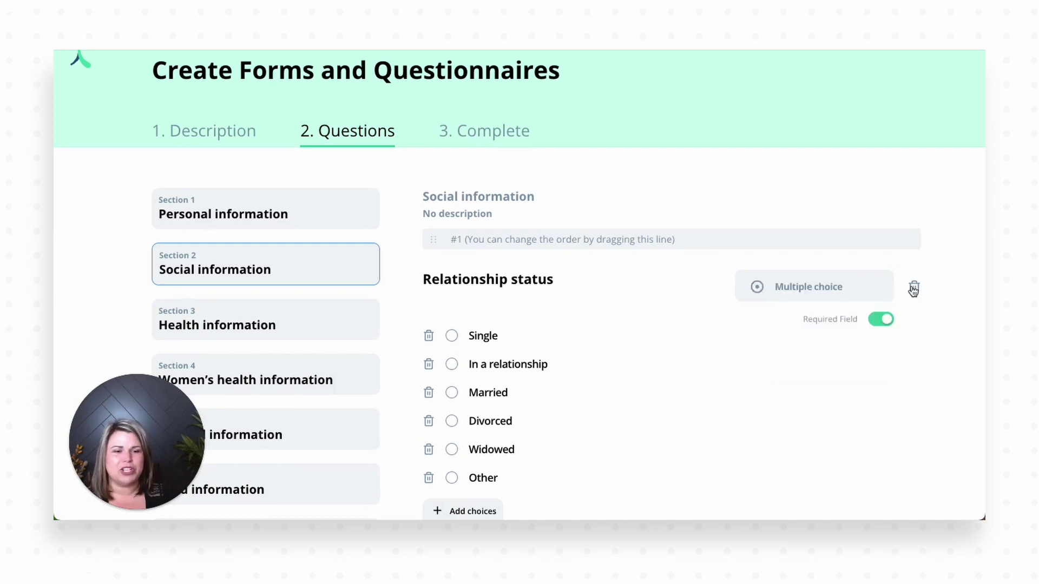
{"action": "left_click", "coordinate": [913, 289]}
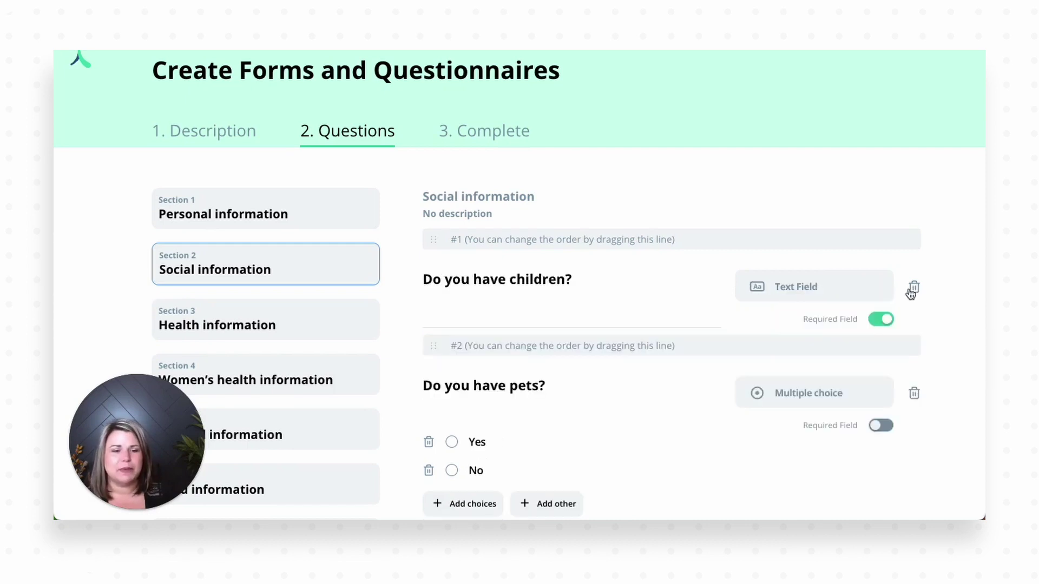
{"action": "left_click", "coordinate": [914, 291]}
{"action": "left_click", "coordinate": [914, 289]}
{"action": "left_click", "coordinate": [914, 289]}
{"action": "left_click", "coordinate": [914, 289]}
{"action": "left_click", "coordinate": [914, 289]}
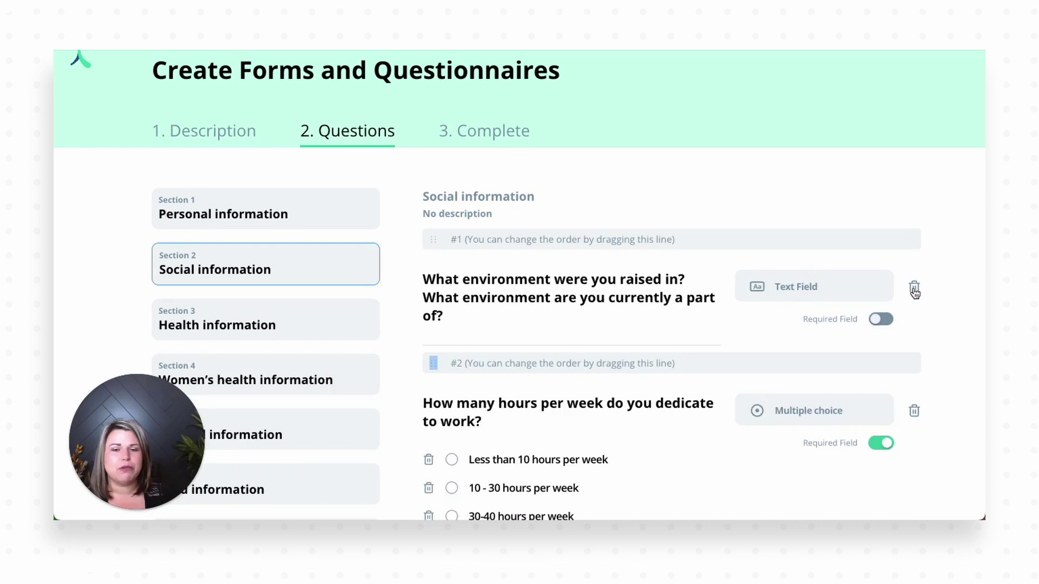
{"action": "left_click", "coordinate": [914, 289]}
{"action": "left_click", "coordinate": [914, 261]}
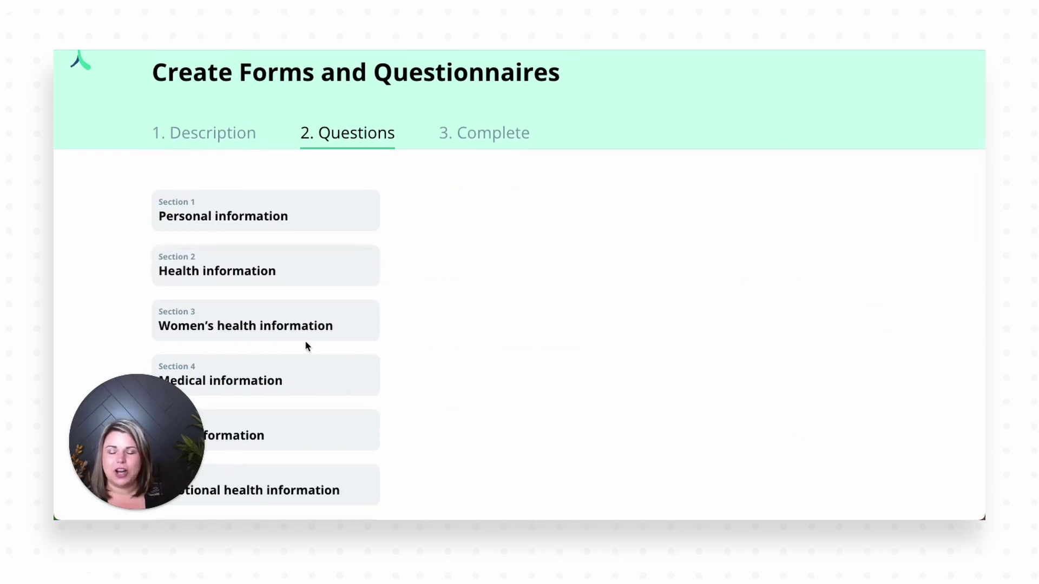
Step: Delete the 'Any chronic diseases?' question from Health information
{"action": "left_click", "coordinate": [285, 269]}
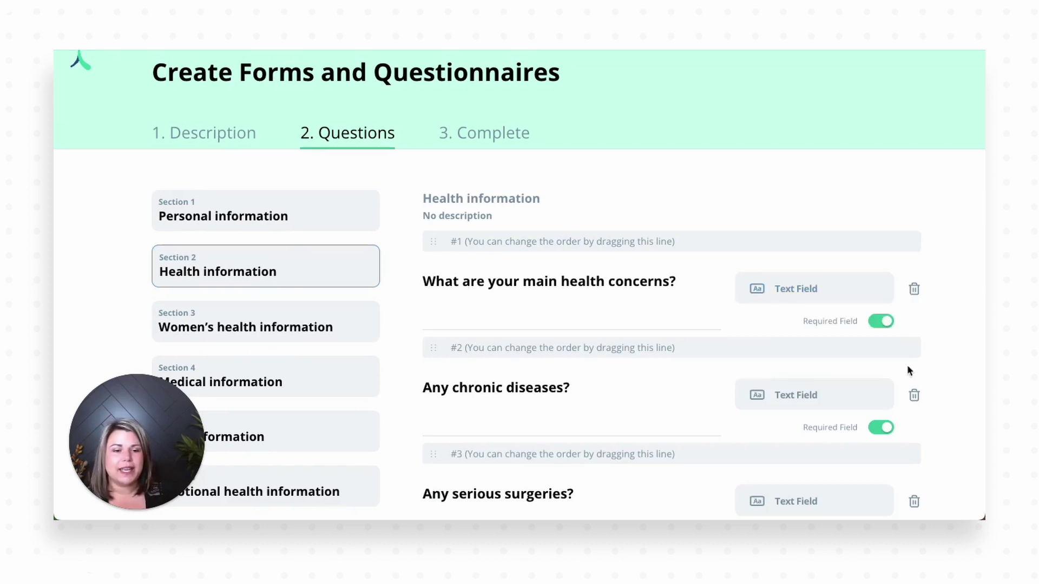
{"action": "left_click", "coordinate": [914, 397]}
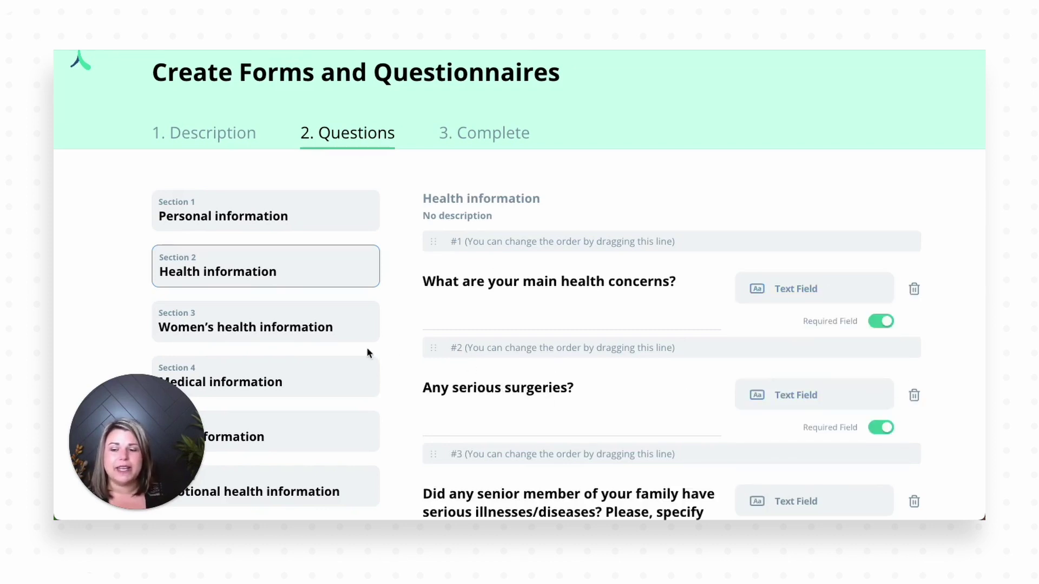
{"action": "scroll", "coordinate": [366, 346], "scroll_direction": "down", "scroll_amount": 2}
Step: Look over Women's health information, then open Section 11, Personal goals related to health and well-being
{"action": "left_click", "coordinate": [296, 264]}
{"action": "scroll", "coordinate": [296, 265], "scroll_direction": "down", "scroll_amount": 4}
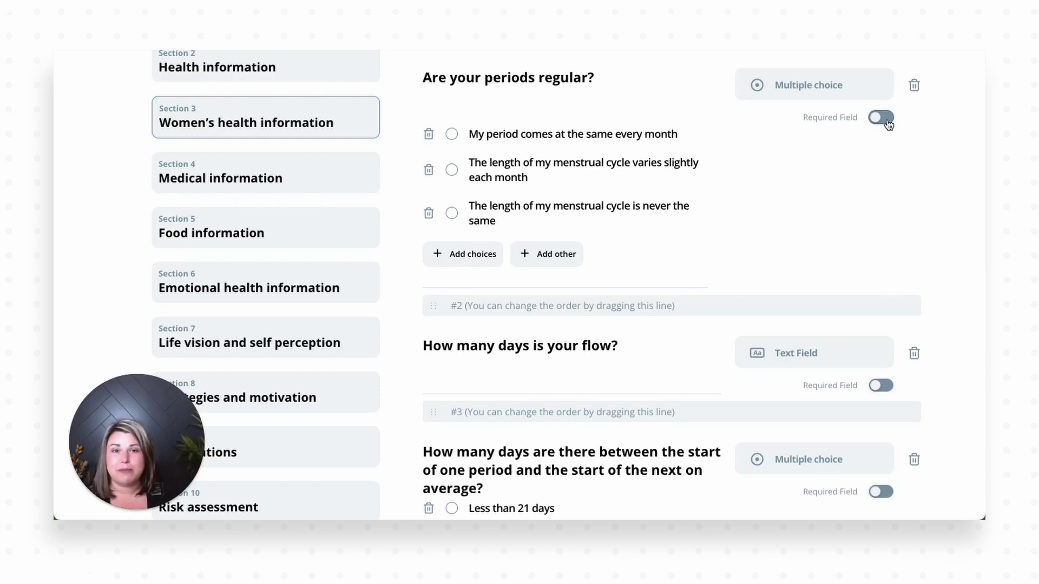
{"action": "scroll", "coordinate": [296, 244], "scroll_direction": "down", "scroll_amount": 5}
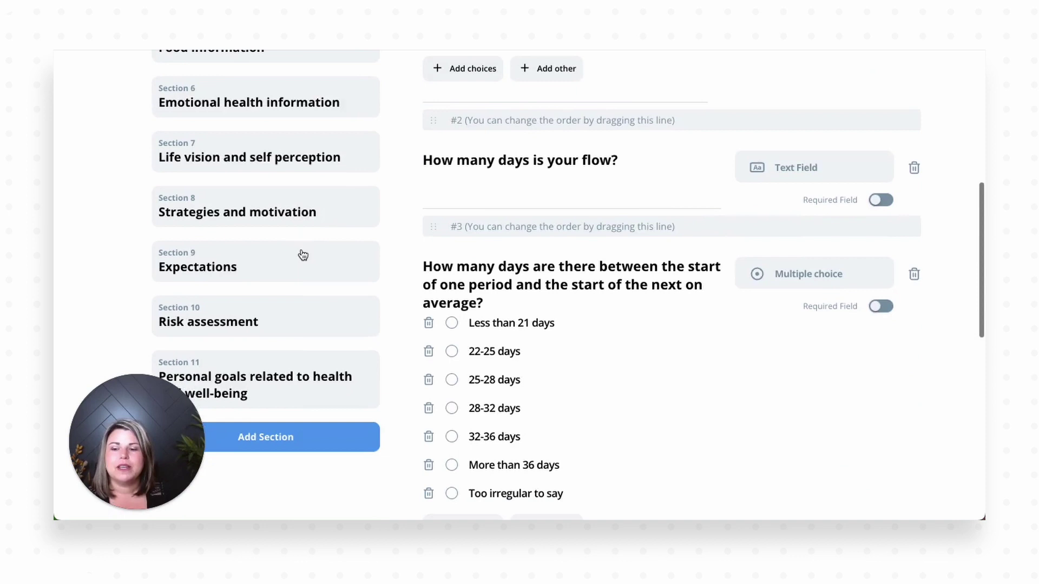
{"action": "left_click", "coordinate": [276, 303]}
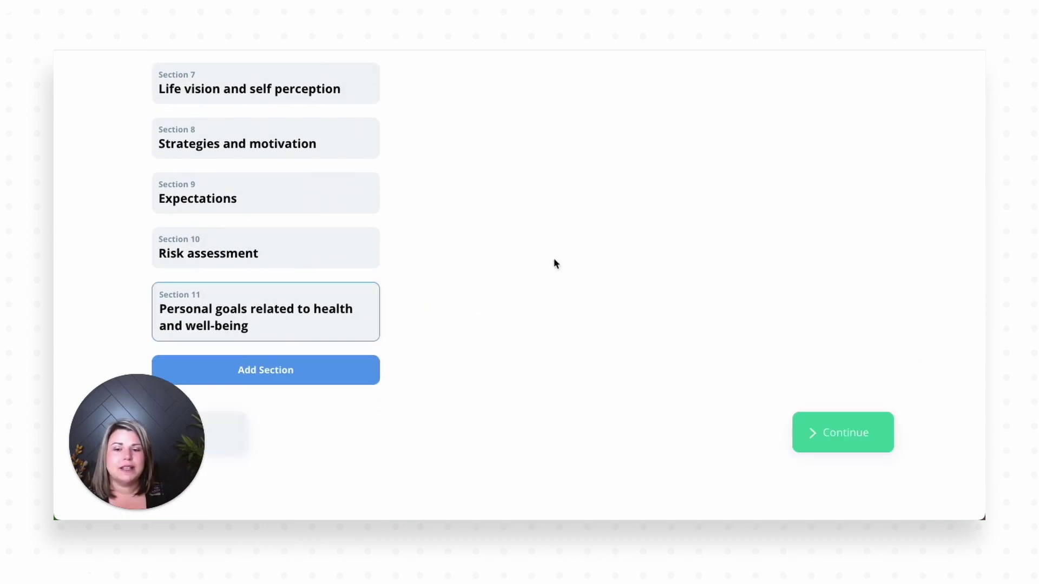
Step: Add Section 12 named 'Menopausal Health' and open it, still without questions
{"action": "left_click", "coordinate": [317, 376]}
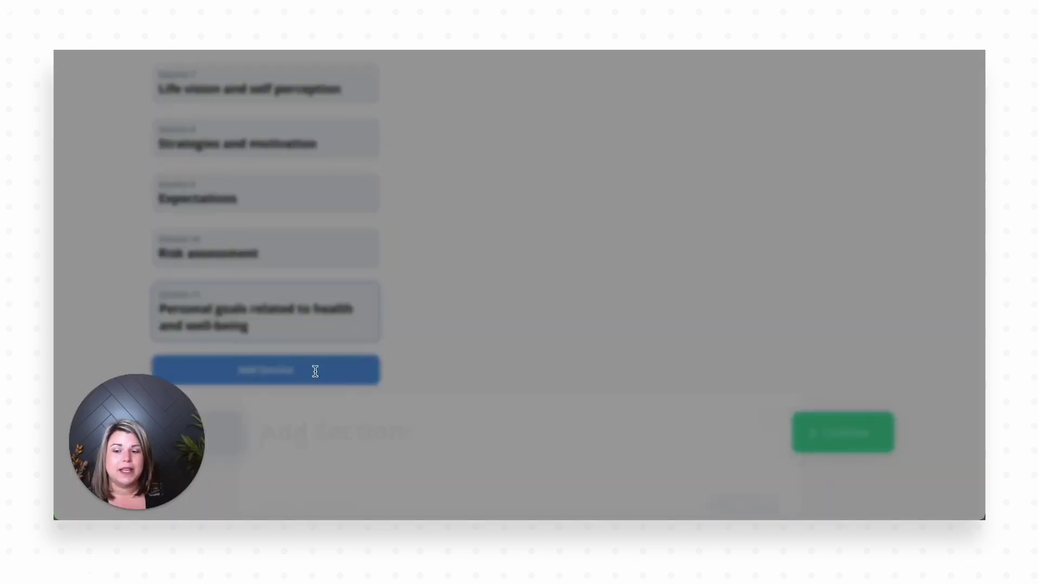
{"action": "left_click", "coordinate": [314, 251]}
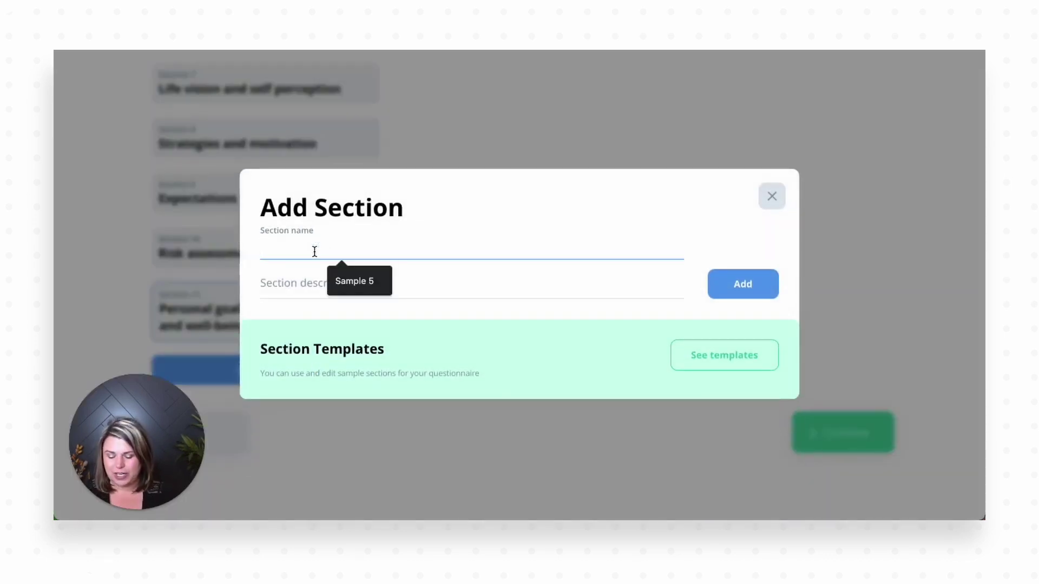
{"action": "type", "text": "M"}
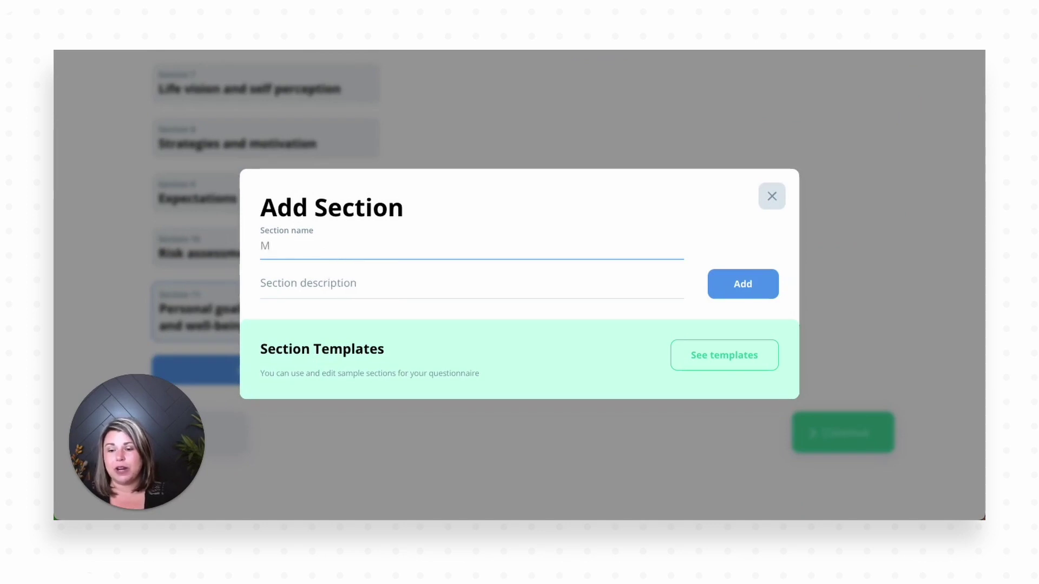
{"action": "type", "text": "enop"}
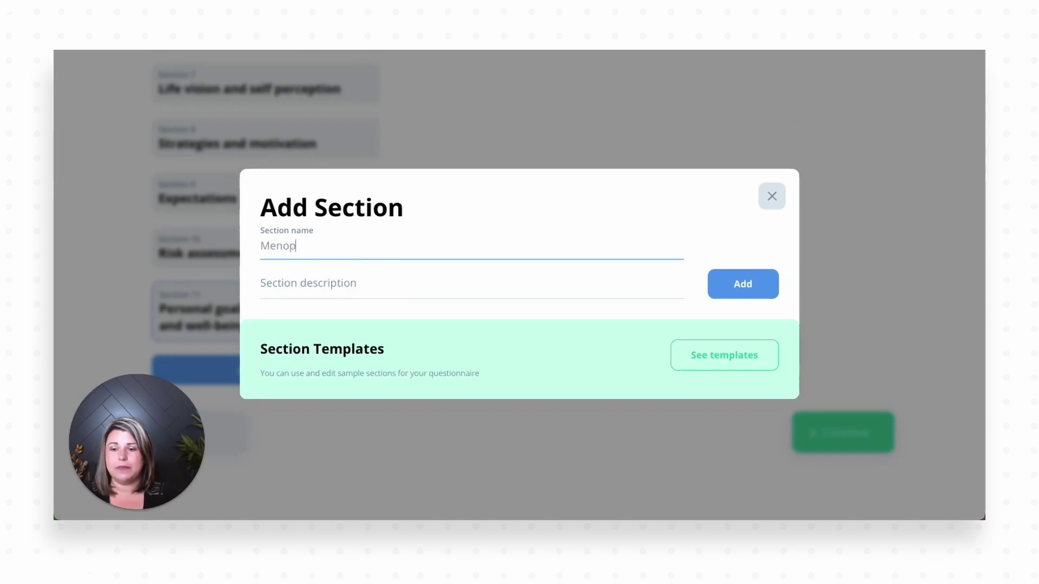
{"action": "type", "text": "ausal Health"}
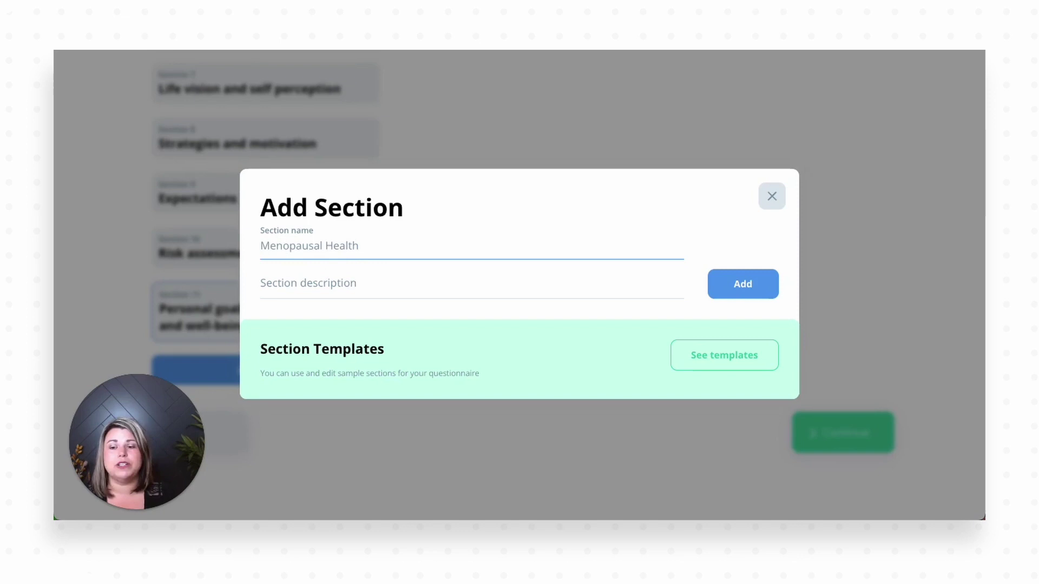
{"action": "left_click", "coordinate": [741, 287]}
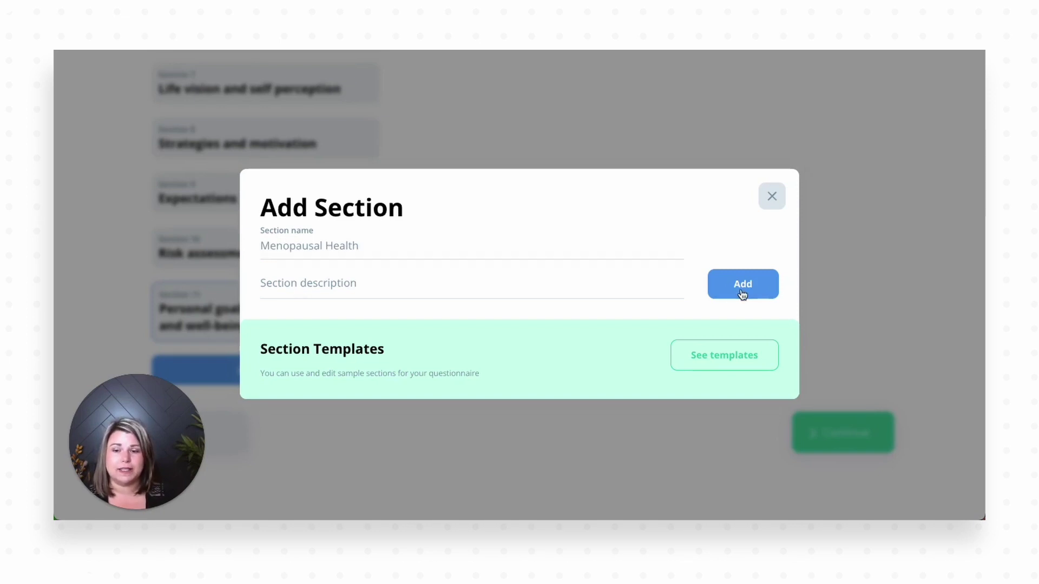
{"action": "left_click", "coordinate": [351, 385]}
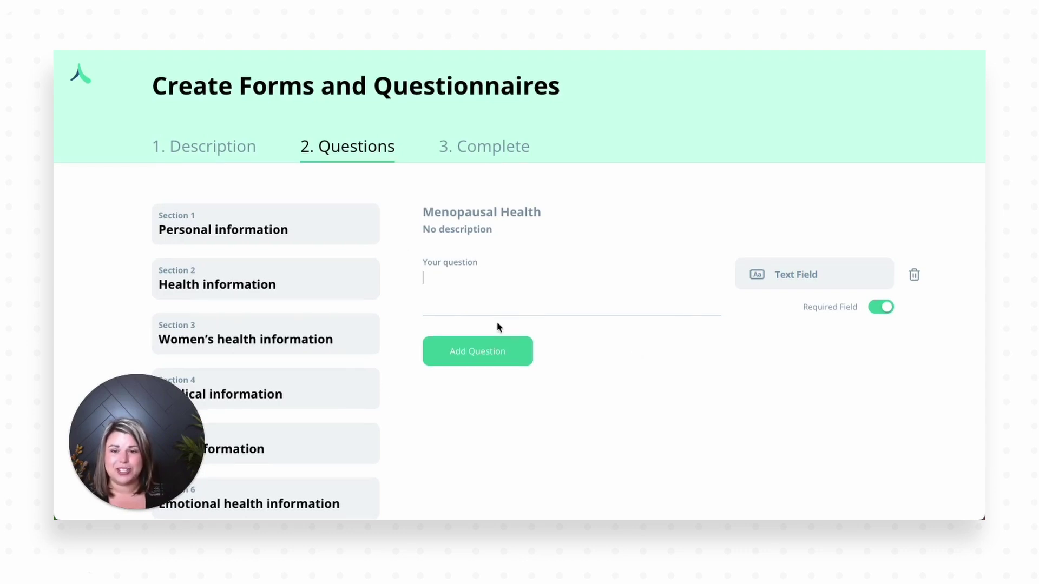
{"action": "scroll", "coordinate": [498, 327], "scroll_direction": "down", "scroll_amount": 10}
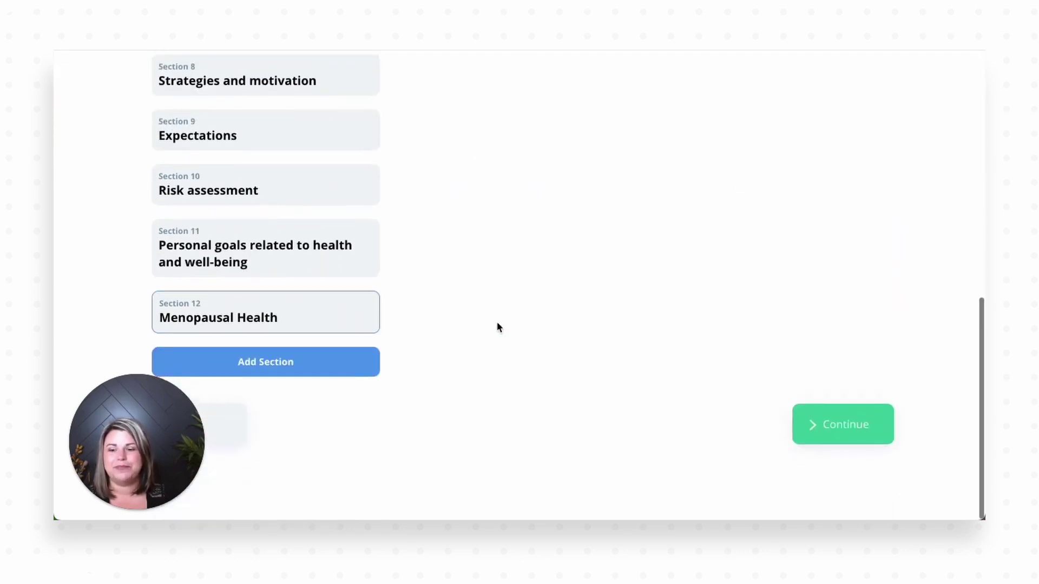
Step: Advance to the Complete step and review the 78-question preview through Menopausal Health
{"action": "left_click", "coordinate": [833, 438]}
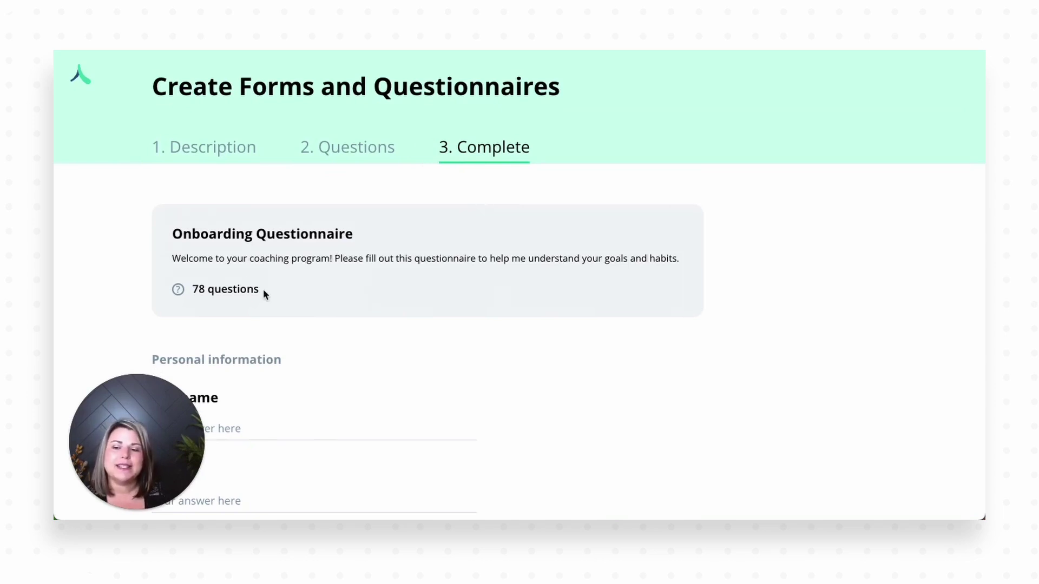
{"action": "left_click_drag", "start_coordinate": [262, 289], "coordinate": [195, 289]}
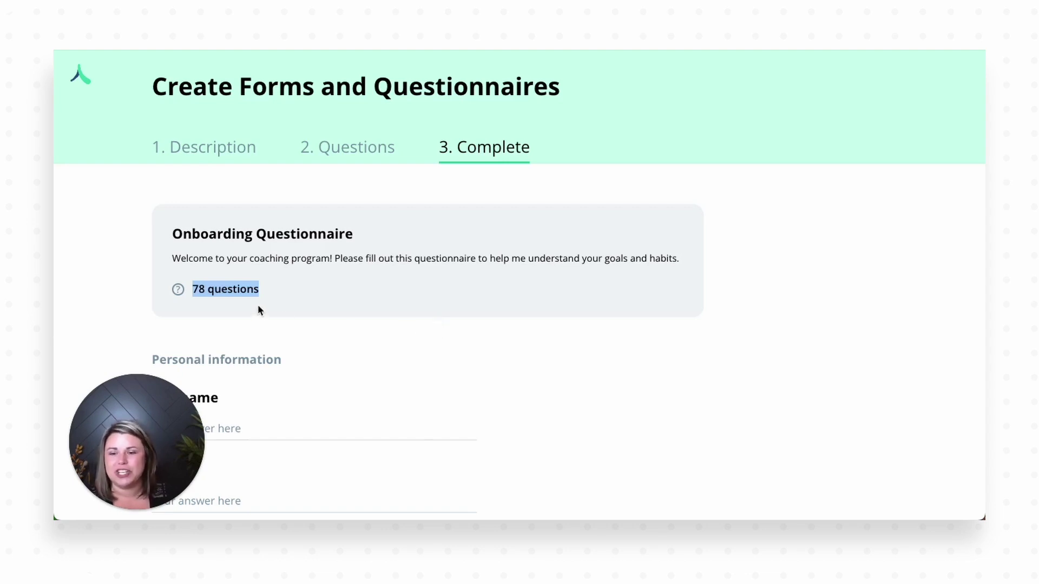
{"action": "left_click", "coordinate": [261, 264]}
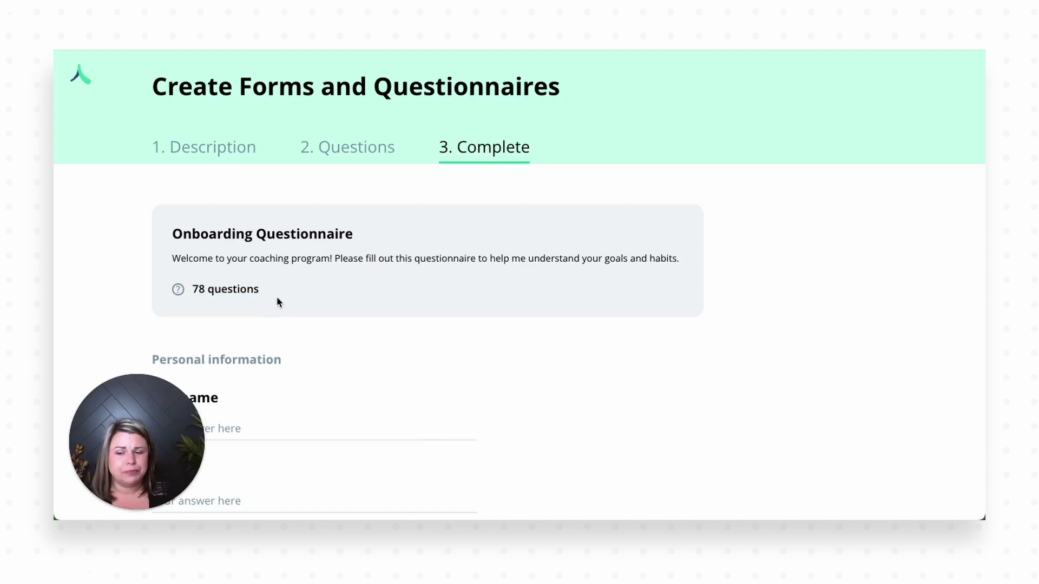
{"action": "scroll", "coordinate": [277, 298], "scroll_direction": "down", "scroll_amount": 14}
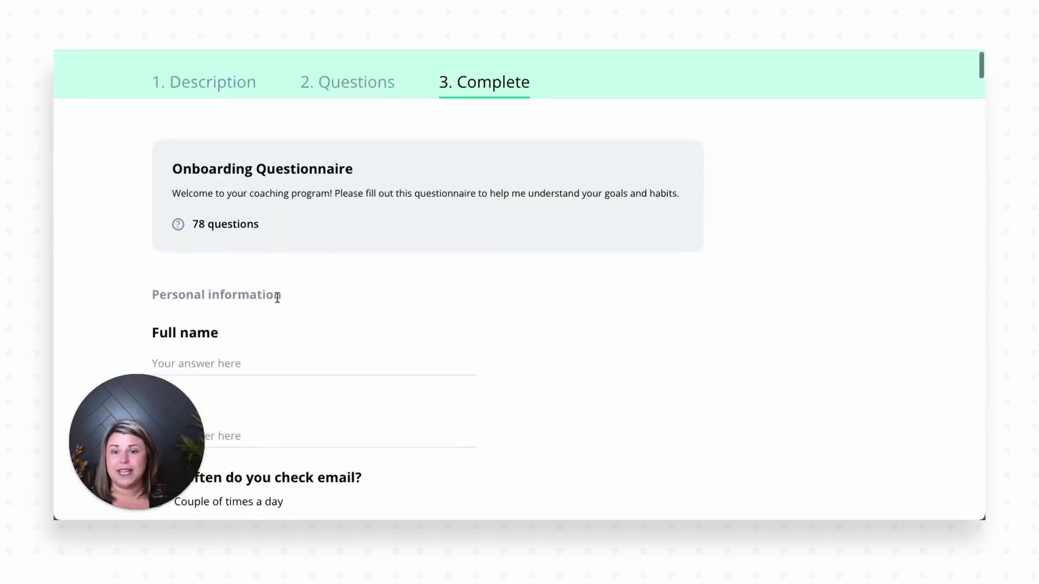
{"action": "scroll", "coordinate": [277, 298], "scroll_direction": "down", "scroll_amount": 16}
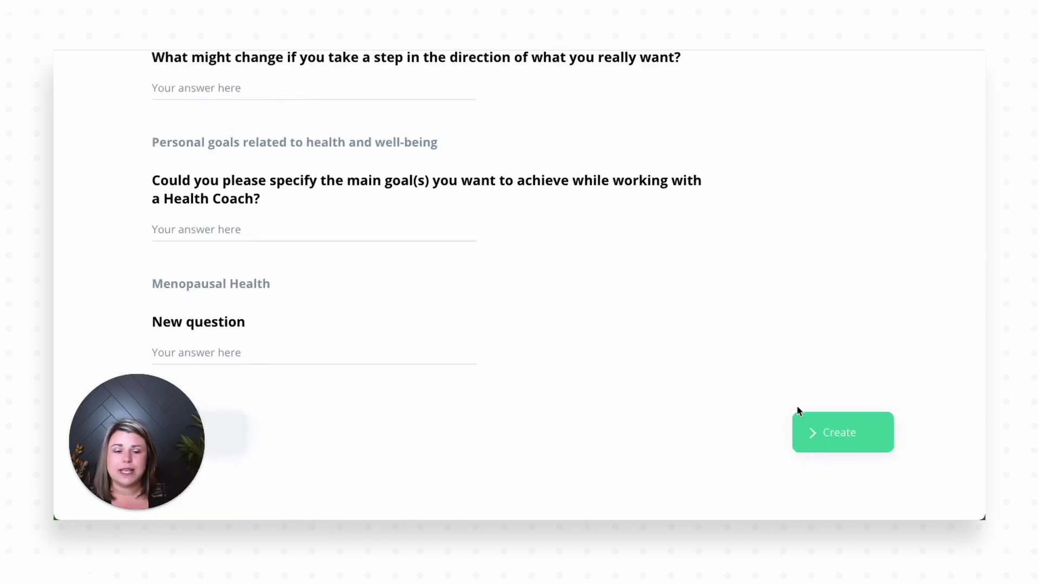
Step: Create the questionnaire and find Onboarding Questionnaire under Forms and Questionnaires in the Toolbox
{"action": "left_click", "coordinate": [838, 439]}
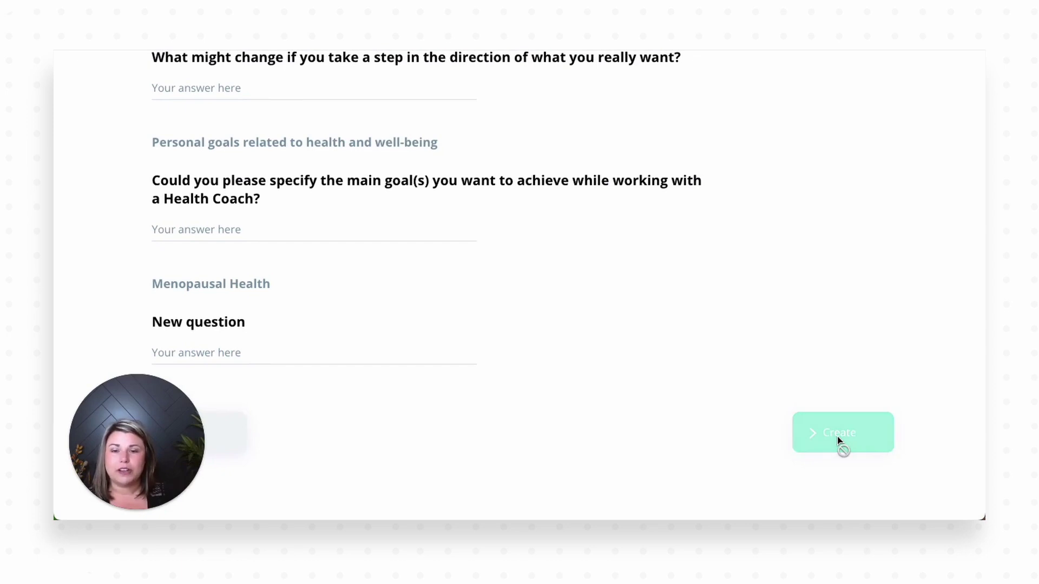
{"action": "scroll", "coordinate": [446, 325], "scroll_direction": "down", "scroll_amount": 2}
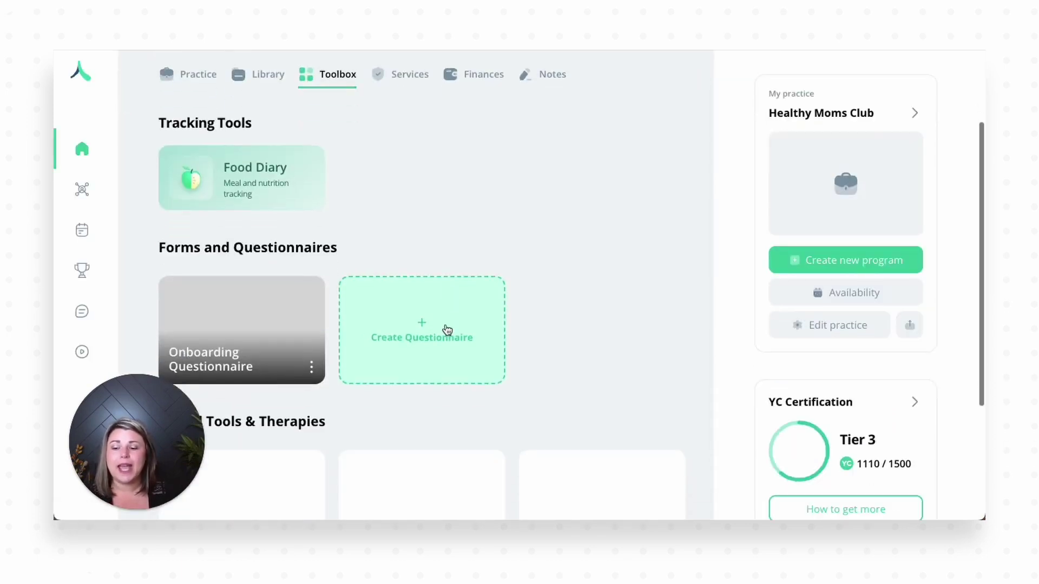
{"action": "scroll", "coordinate": [447, 330], "scroll_direction": "down", "scroll_amount": 1}
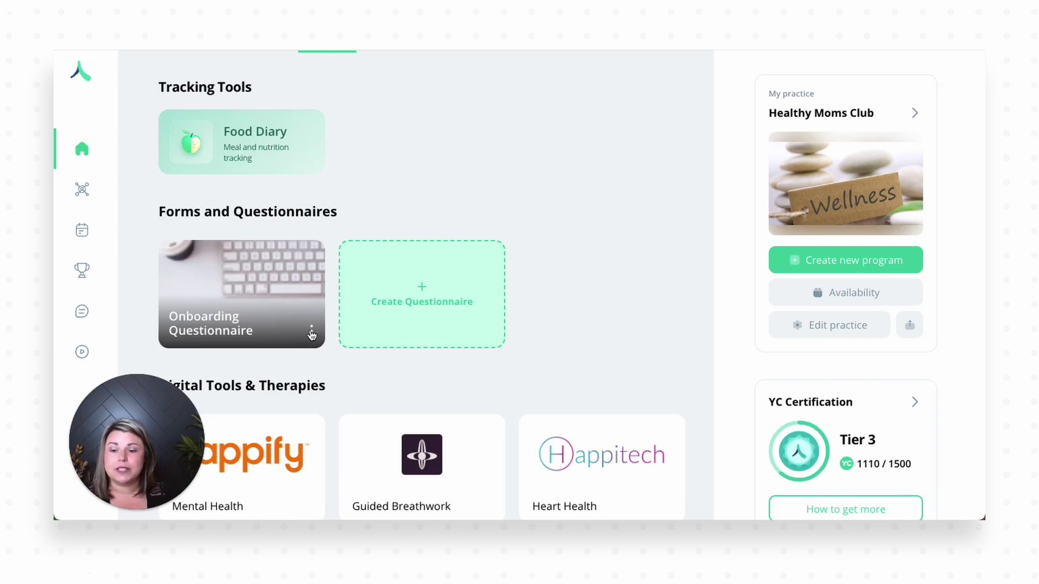
Step: Send the Onboarding Questionnaire to the second client listed under By name
{"action": "left_click", "coordinate": [311, 331]}
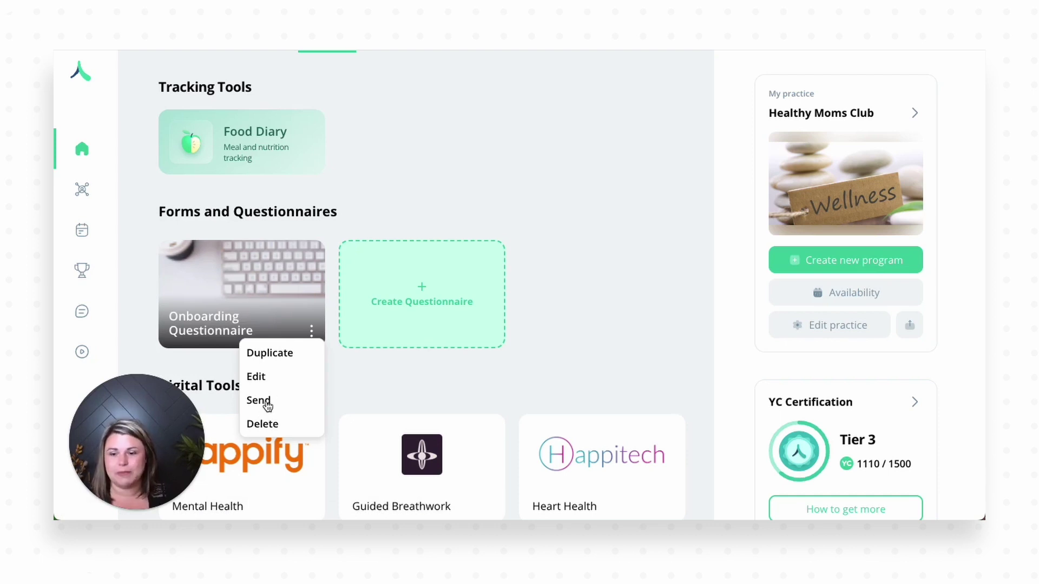
{"action": "left_click", "coordinate": [266, 403]}
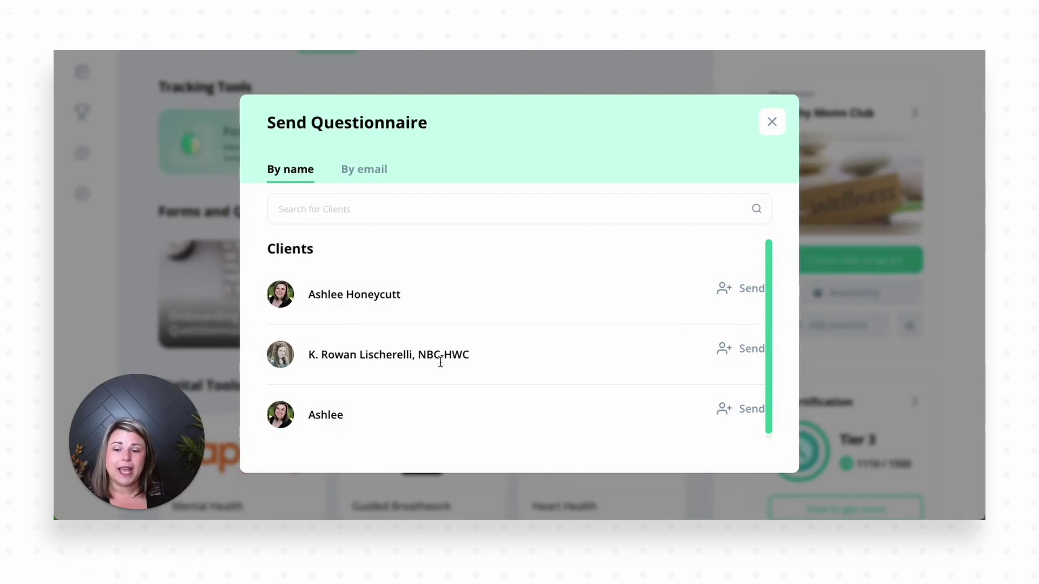
{"action": "left_click", "coordinate": [731, 351]}
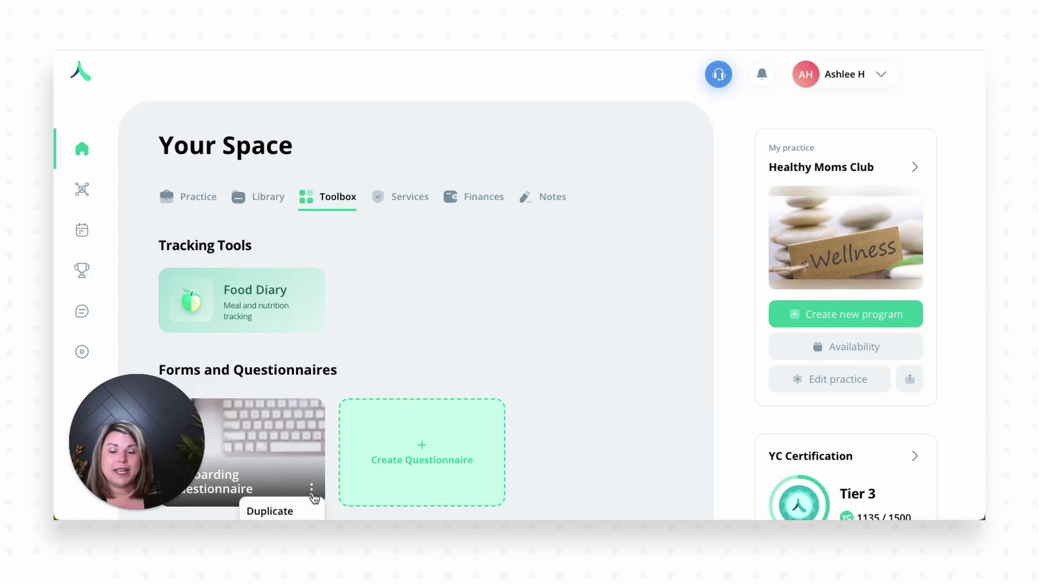
Step: Add a client's e-mail address as a By email recipient for the Onboarding Questionnaire, then close the dialog
{"action": "scroll", "coordinate": [297, 490], "scroll_direction": "down", "scroll_amount": 1}
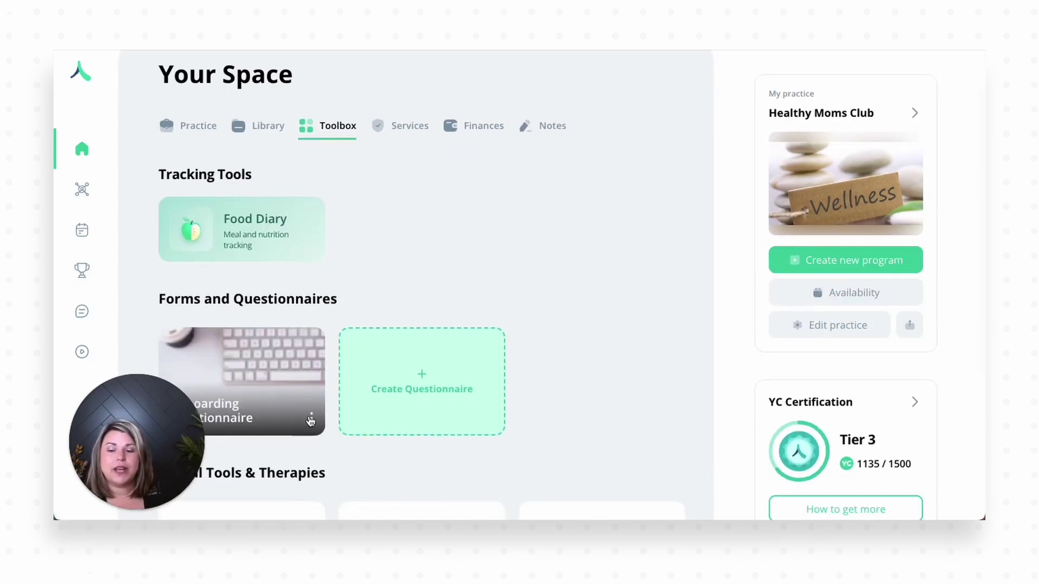
{"action": "left_click", "coordinate": [311, 418]}
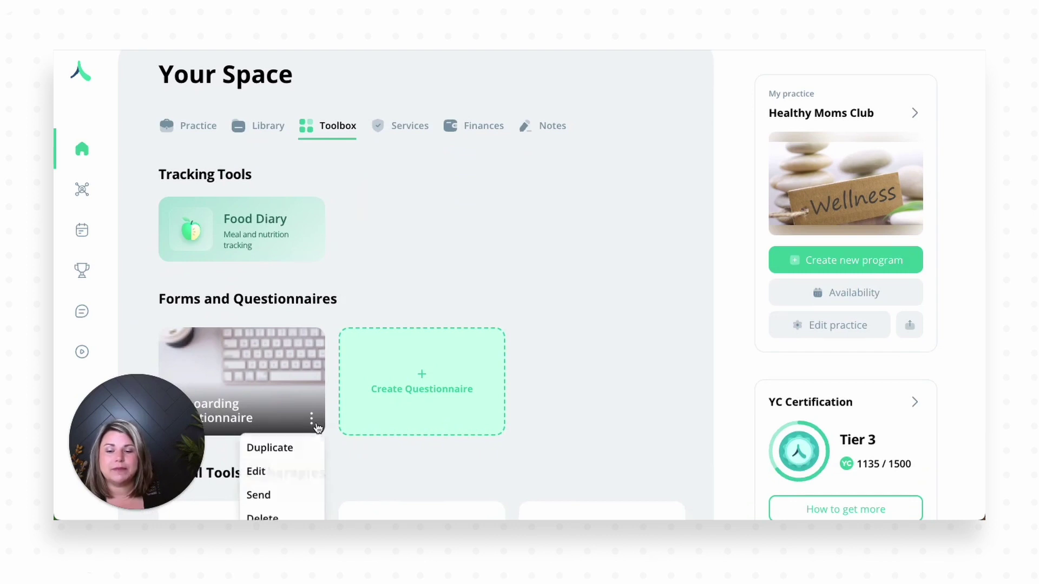
{"action": "scroll", "coordinate": [287, 465], "scroll_direction": "down", "scroll_amount": 1}
{"action": "left_click", "coordinate": [272, 471]}
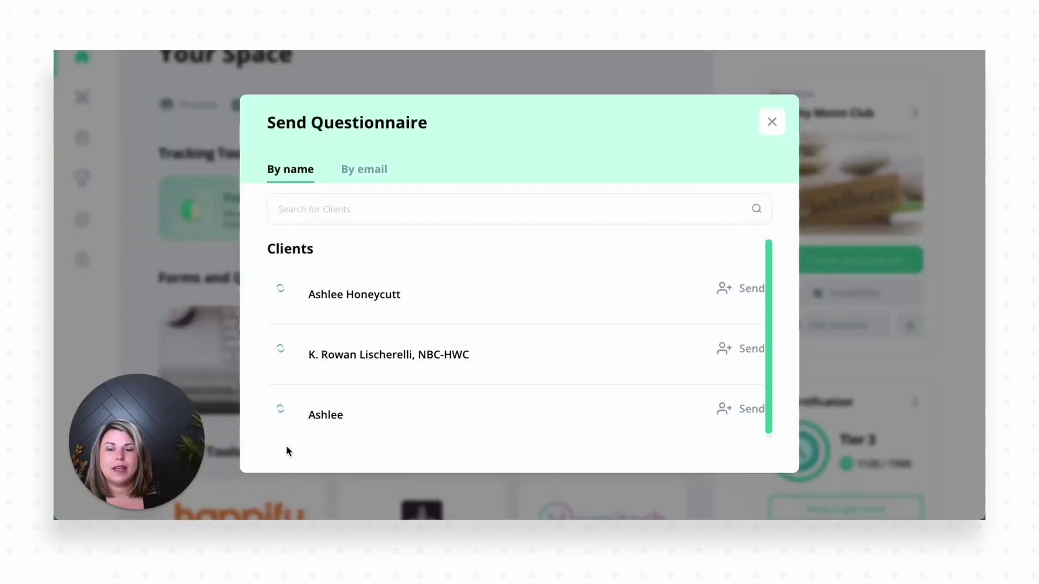
{"action": "left_click", "coordinate": [364, 171]}
{"action": "left_click", "coordinate": [319, 212]}
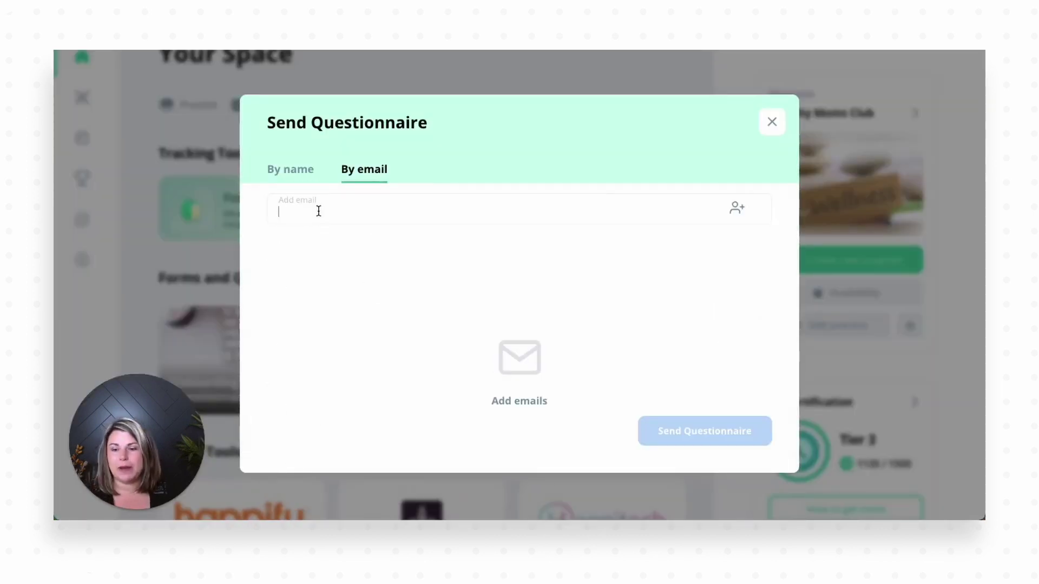
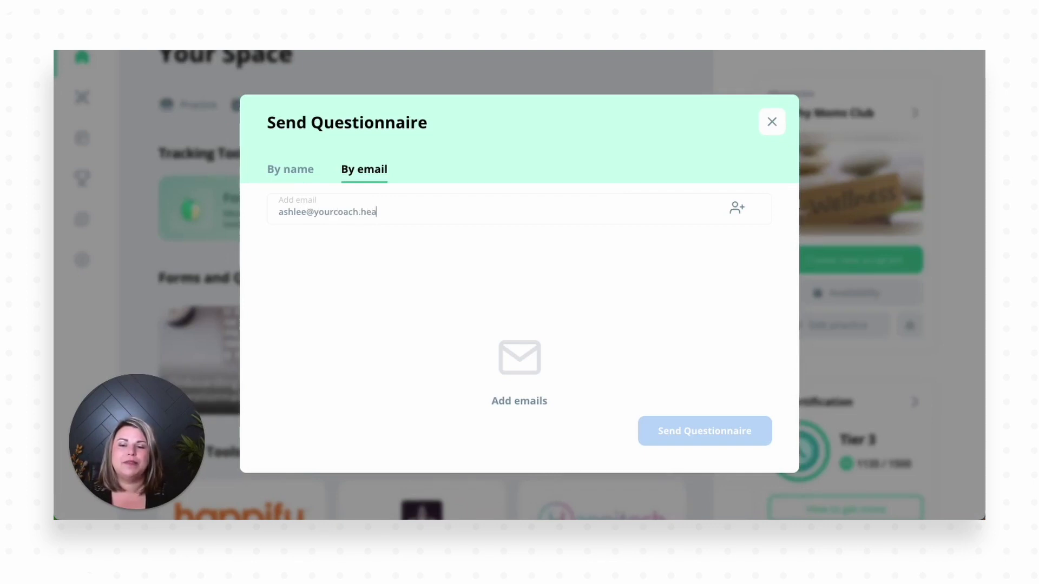
{"action": "left_click", "coordinate": [738, 218]}
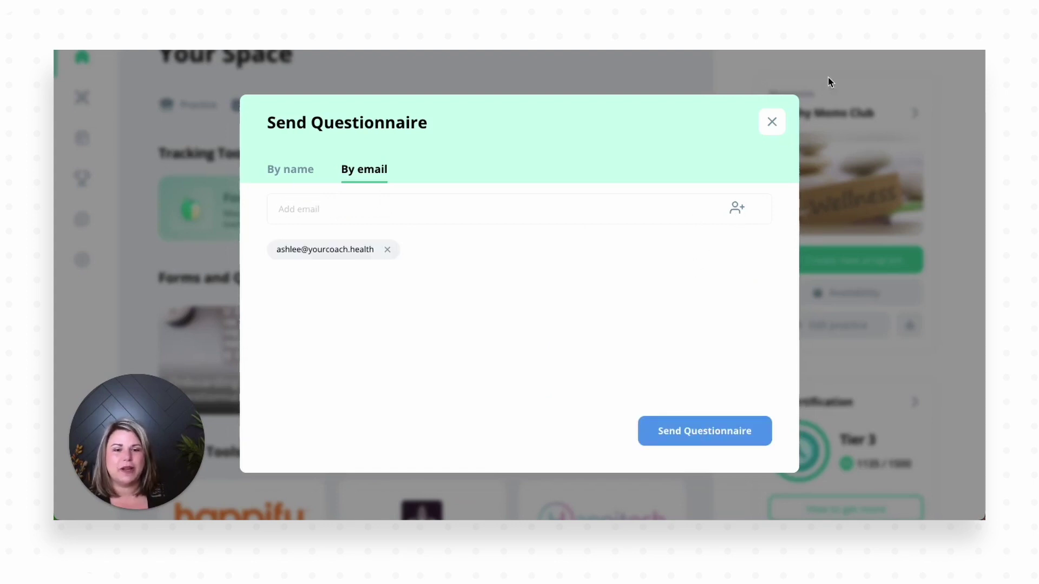
{"action": "left_click", "coordinate": [773, 122]}
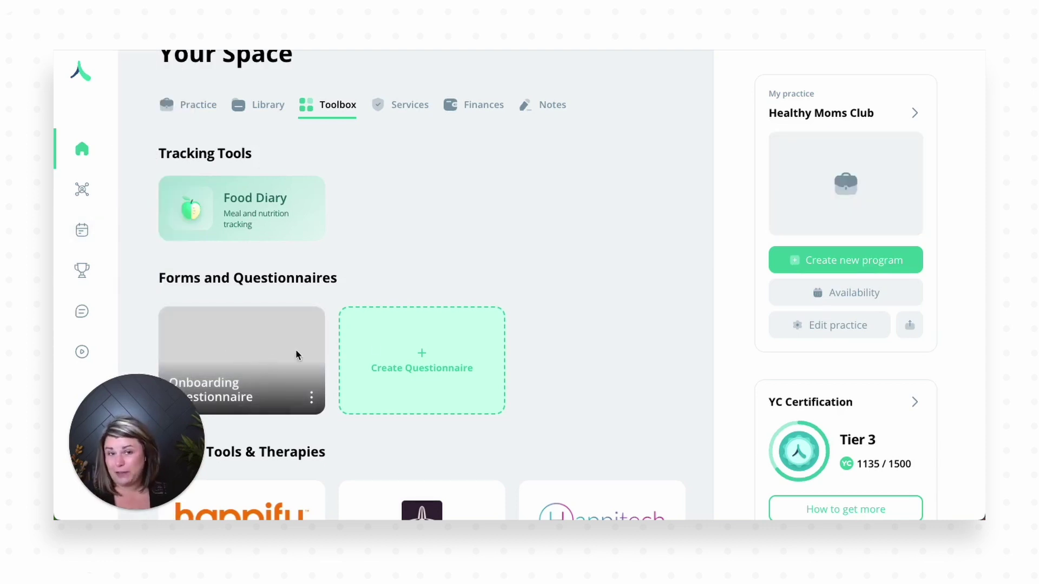
Step: Start a blank questionnaire from scratch and type the name Onboarding (short)
{"action": "left_click", "coordinate": [422, 351]}
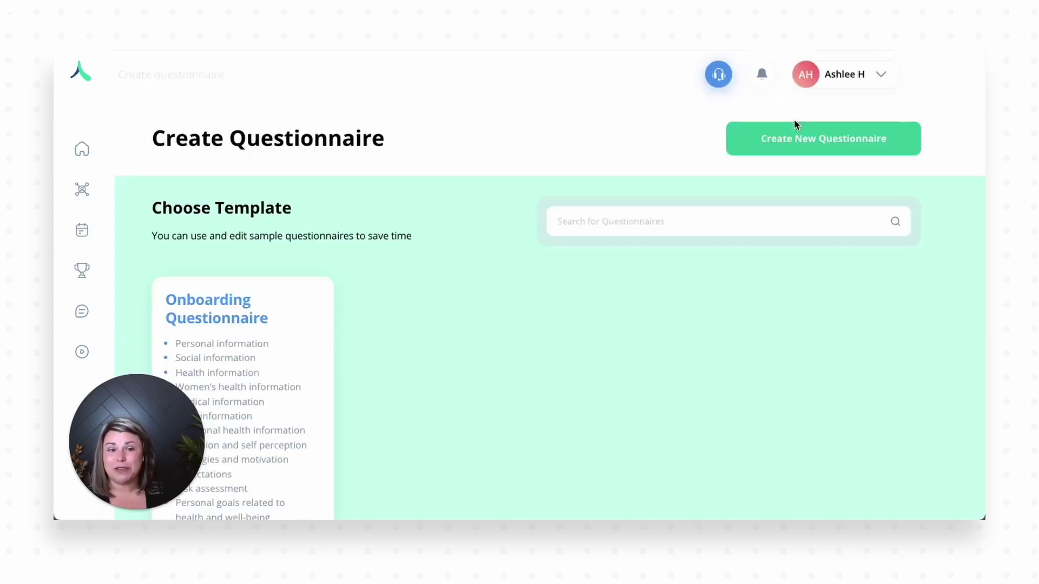
{"action": "left_click", "coordinate": [784, 145]}
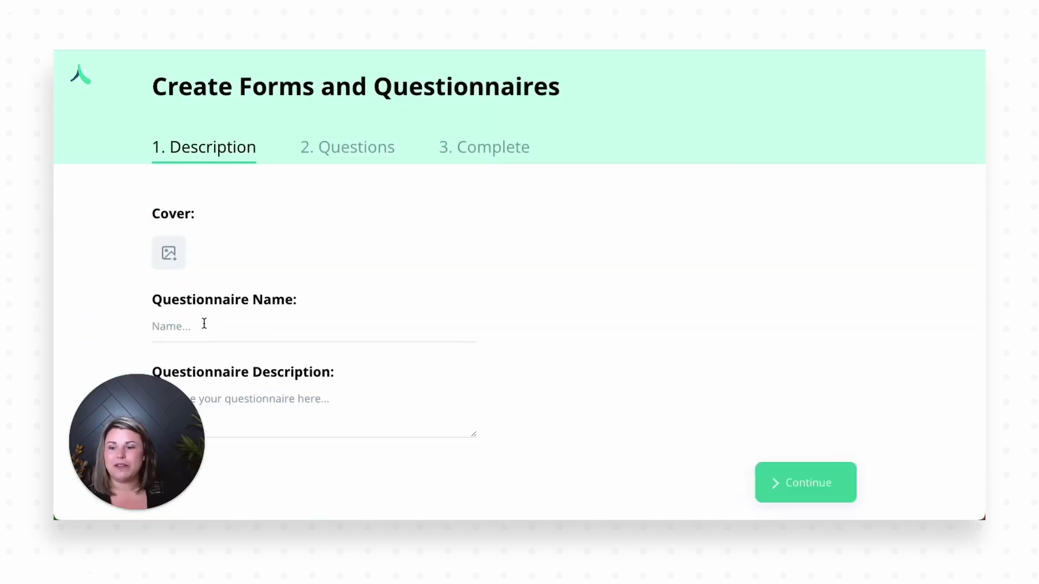
{"action": "left_click", "coordinate": [204, 323]}
{"action": "type", "text": "Onbao"}
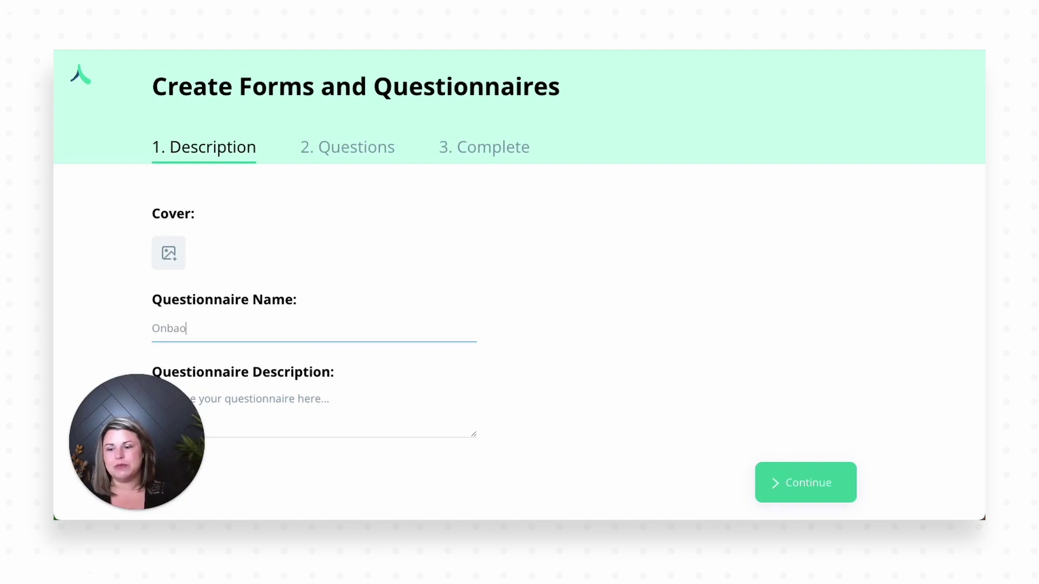
{"action": "type", "text": "oarding (short"}
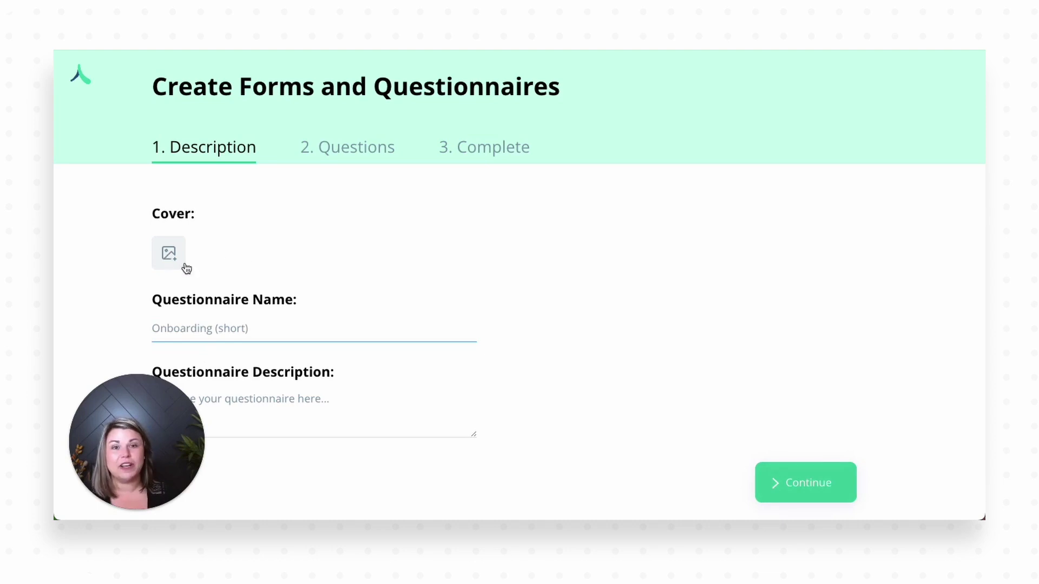
Step: On the Questions step, add the Personal information template section and expand its questions
{"action": "left_click", "coordinate": [799, 481]}
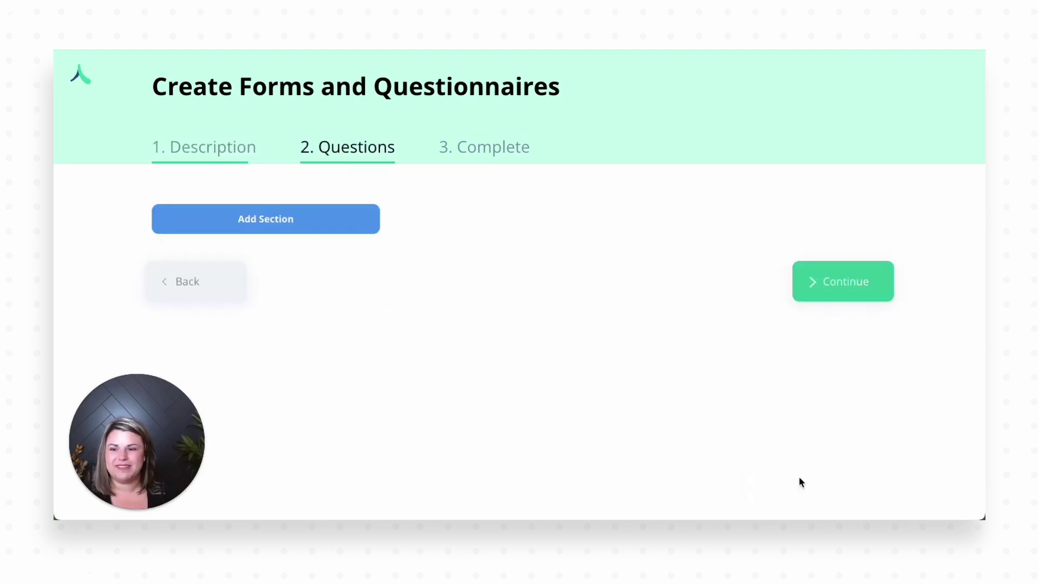
{"action": "left_click", "coordinate": [224, 226]}
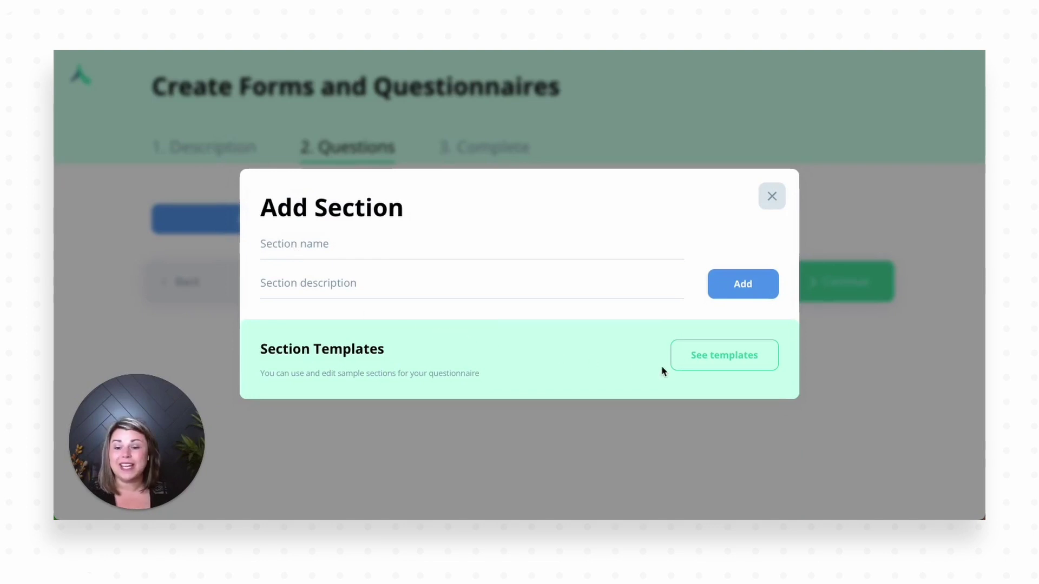
{"action": "left_click", "coordinate": [703, 360]}
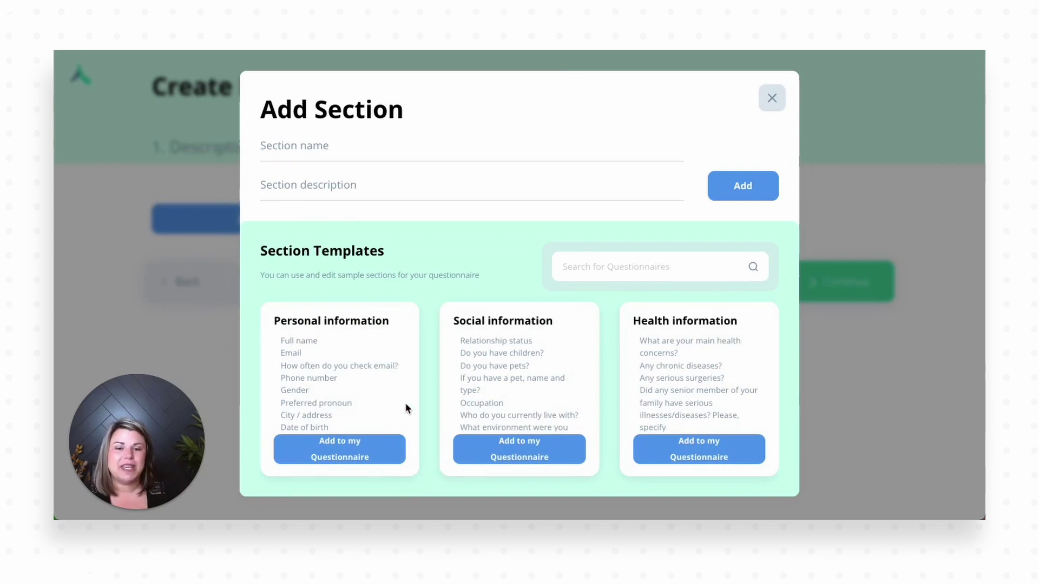
{"action": "scroll", "coordinate": [406, 406], "scroll_direction": "down", "scroll_amount": 1}
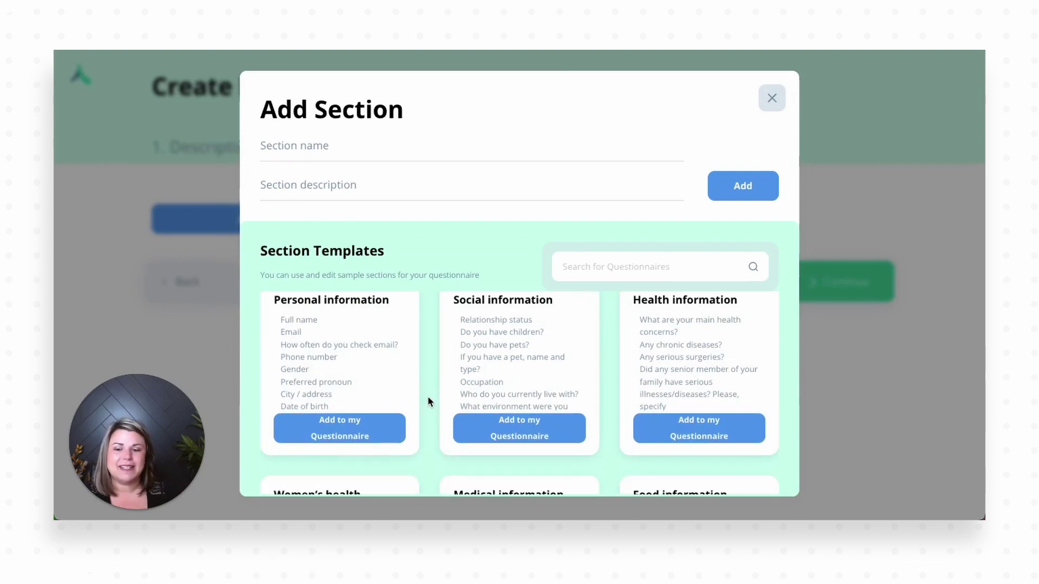
{"action": "left_click", "coordinate": [352, 428]}
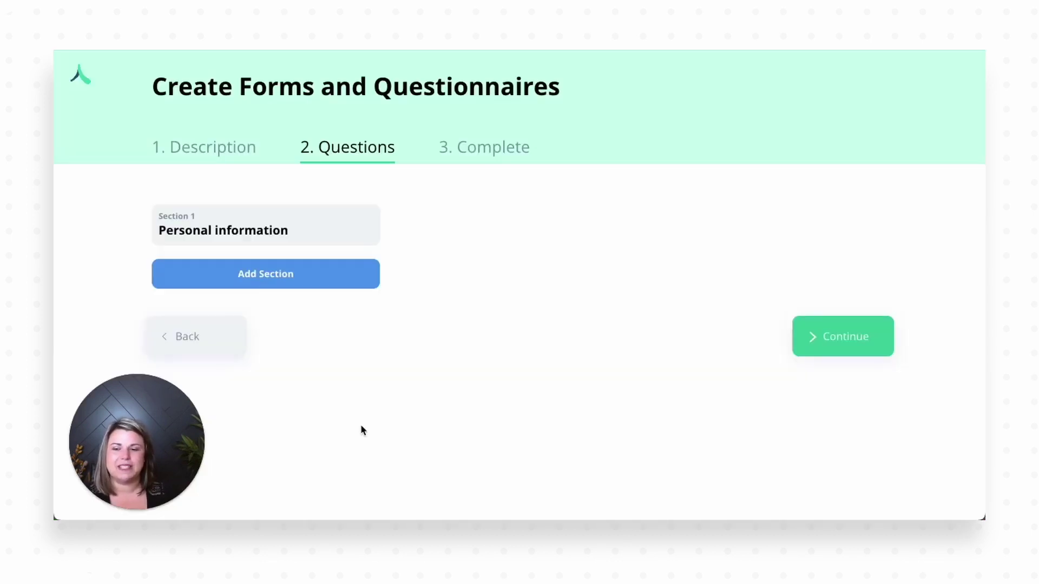
{"action": "left_click", "coordinate": [235, 230]}
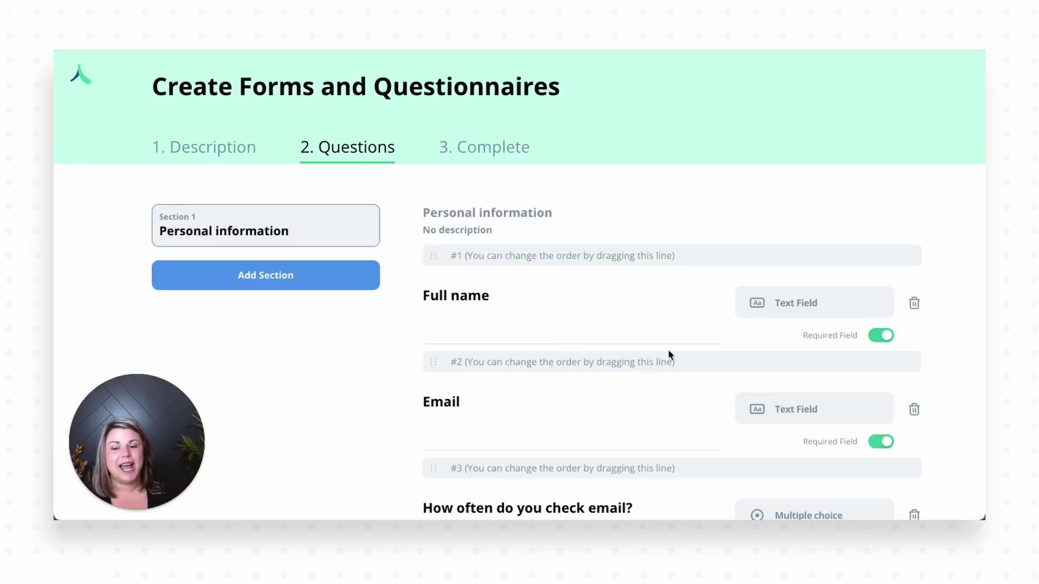
Step: Delete every Personal information question except Full name, email-checking frequency, Gender and Age
{"action": "left_click", "coordinate": [915, 410]}
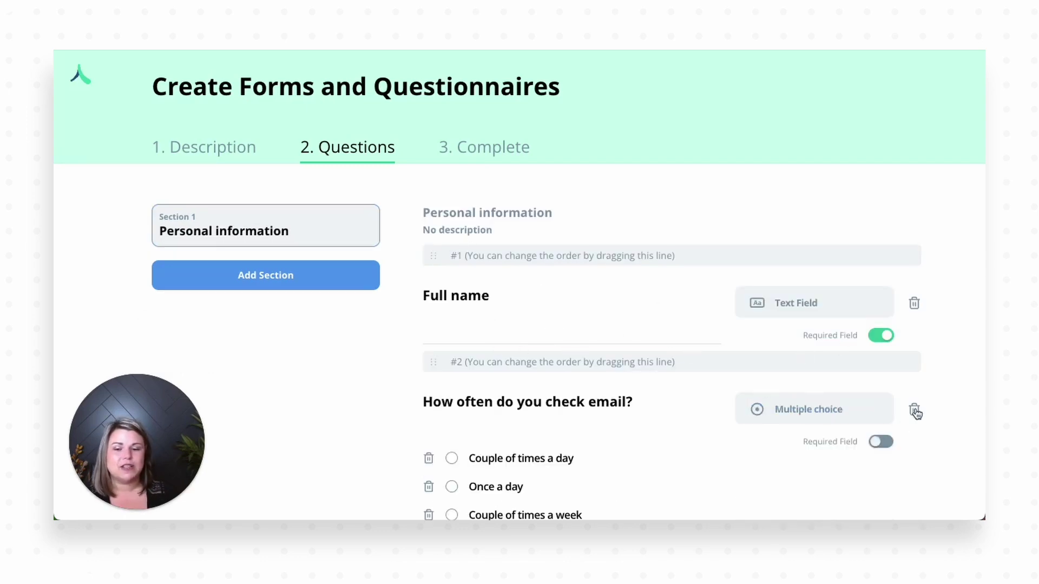
{"action": "scroll", "coordinate": [663, 404], "scroll_direction": "down", "scroll_amount": 5}
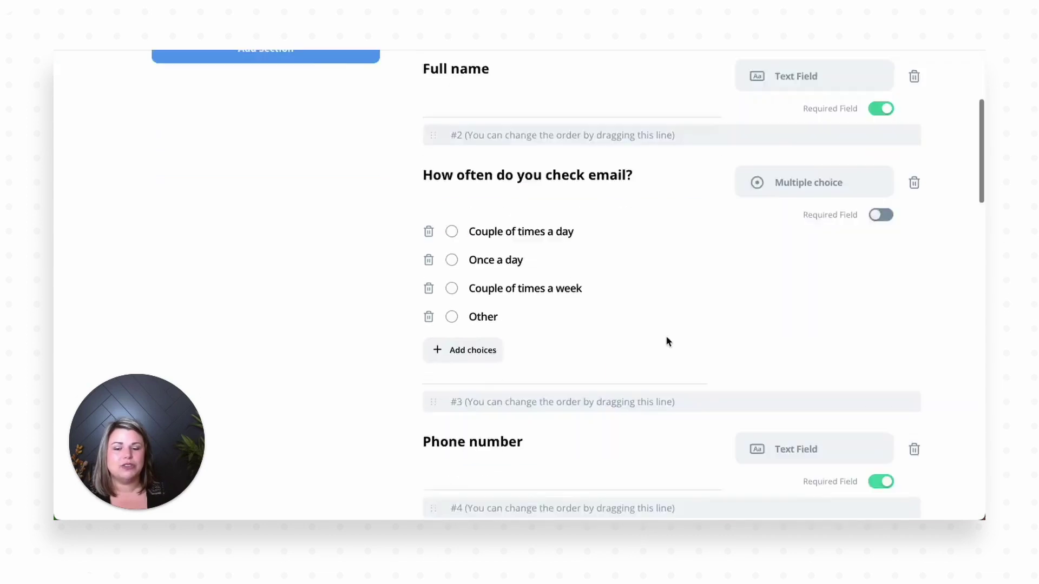
{"action": "scroll", "coordinate": [668, 341], "scroll_direction": "down", "scroll_amount": 4}
{"action": "left_click", "coordinate": [914, 252]}
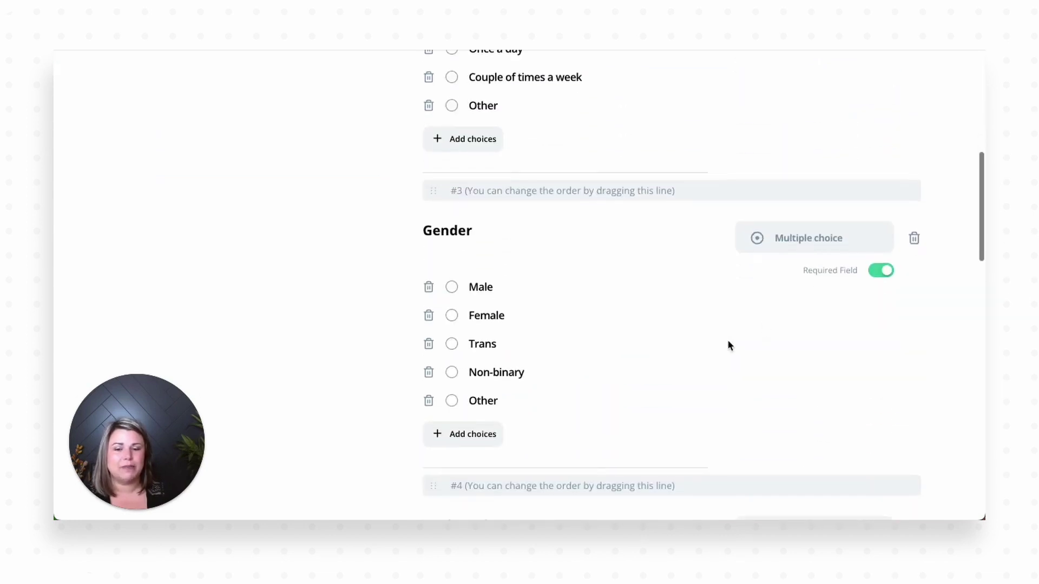
{"action": "scroll", "coordinate": [727, 339], "scroll_direction": "down", "scroll_amount": 5}
{"action": "left_click", "coordinate": [915, 293]}
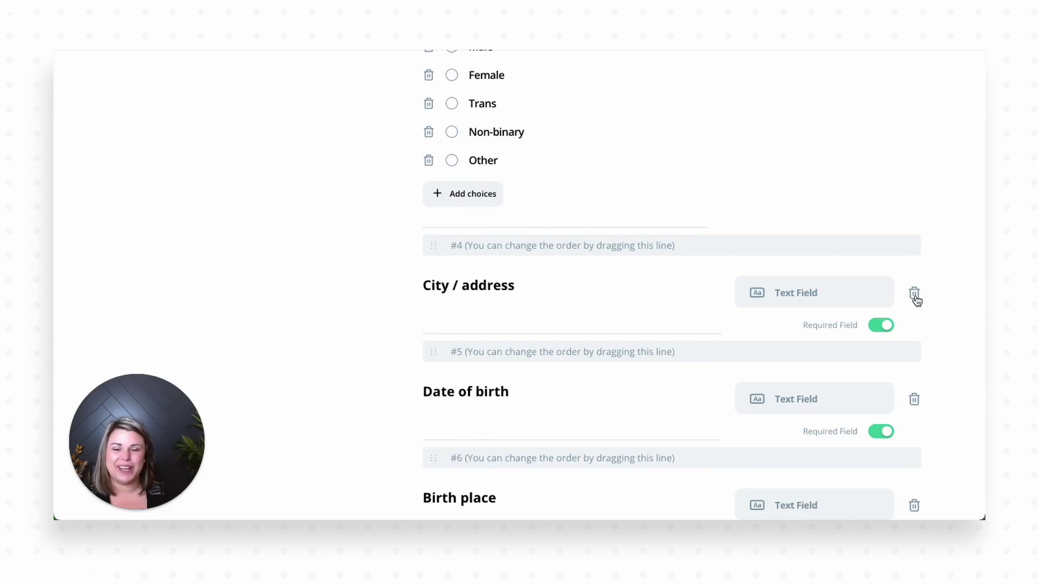
{"action": "left_click", "coordinate": [914, 294]}
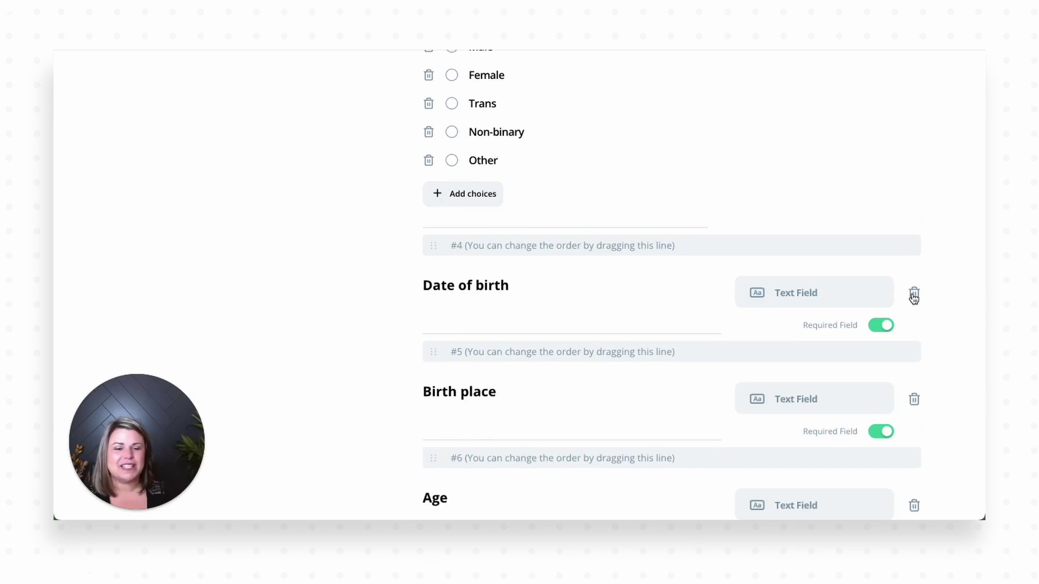
{"action": "left_click", "coordinate": [914, 295]}
{"action": "left_click", "coordinate": [914, 294]}
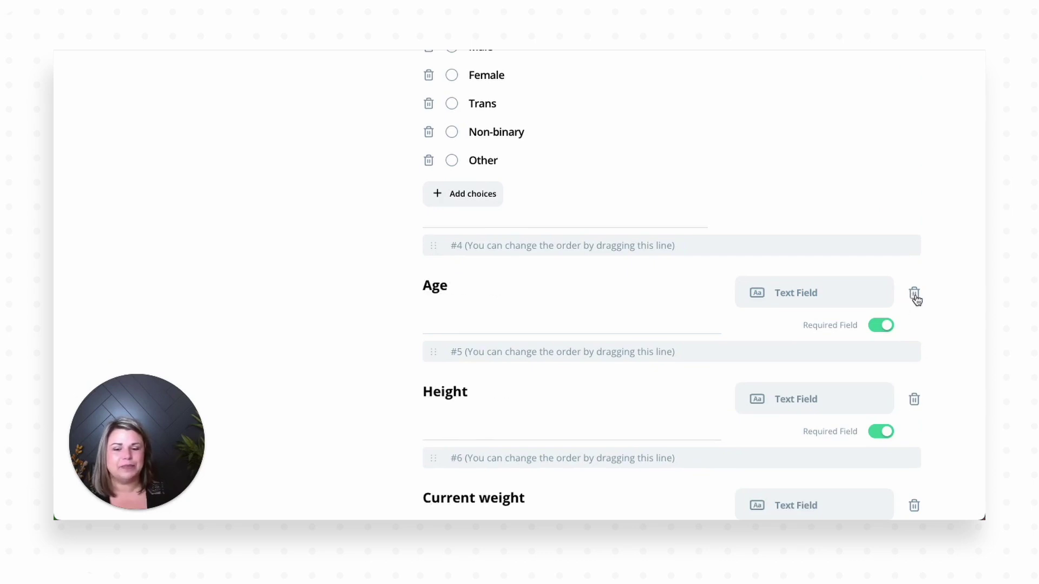
{"action": "left_click", "coordinate": [914, 399]}
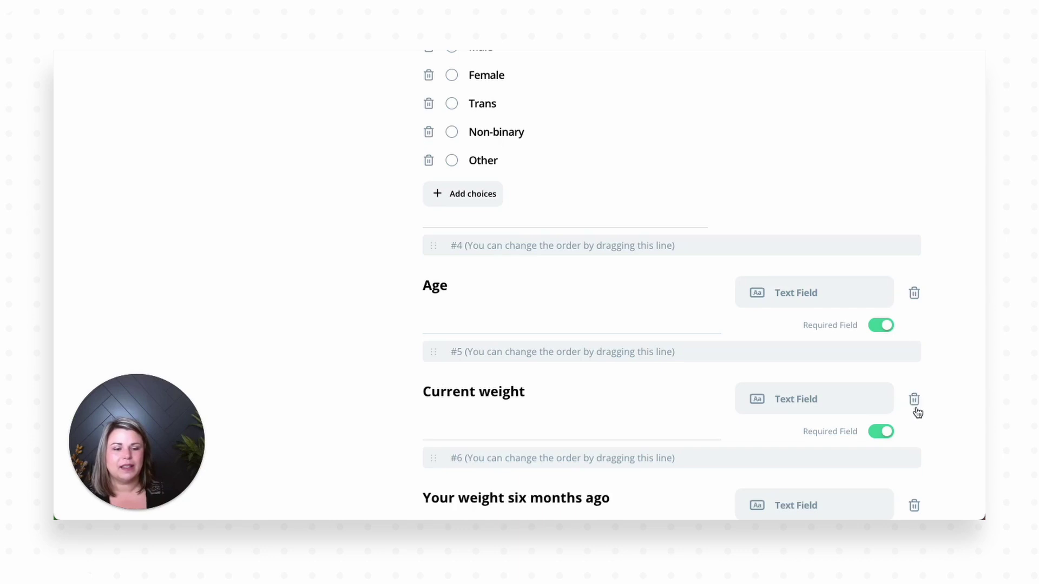
{"action": "left_click", "coordinate": [915, 403]}
{"action": "left_click", "coordinate": [914, 400]}
{"action": "left_click", "coordinate": [915, 400]}
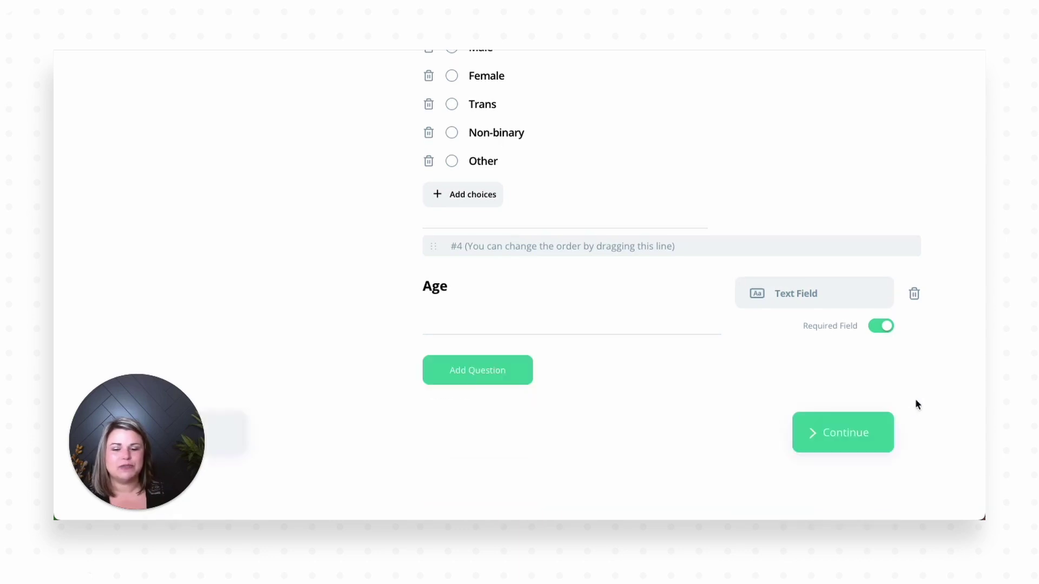
Step: Save Onboarding (short) with Update and open its card menu in the Toolbox
{"action": "left_click", "coordinate": [830, 433]}
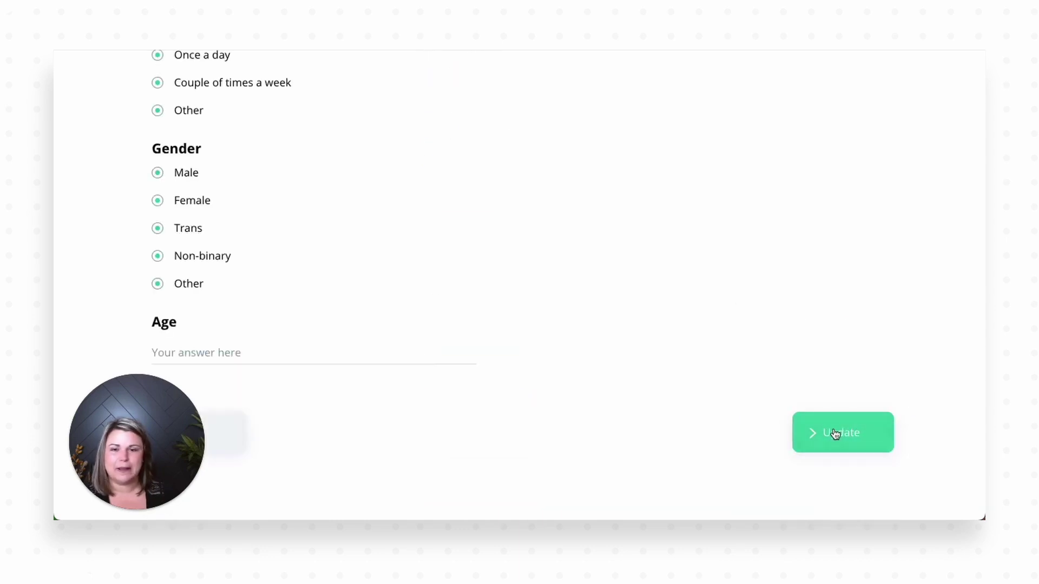
{"action": "left_click", "coordinate": [839, 435]}
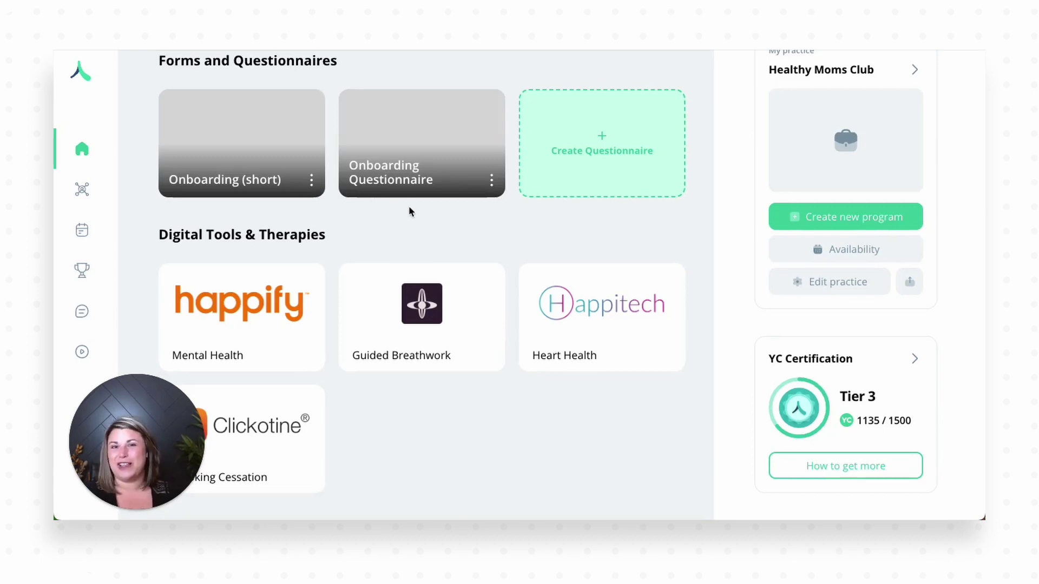
{"action": "left_click", "coordinate": [312, 183]}
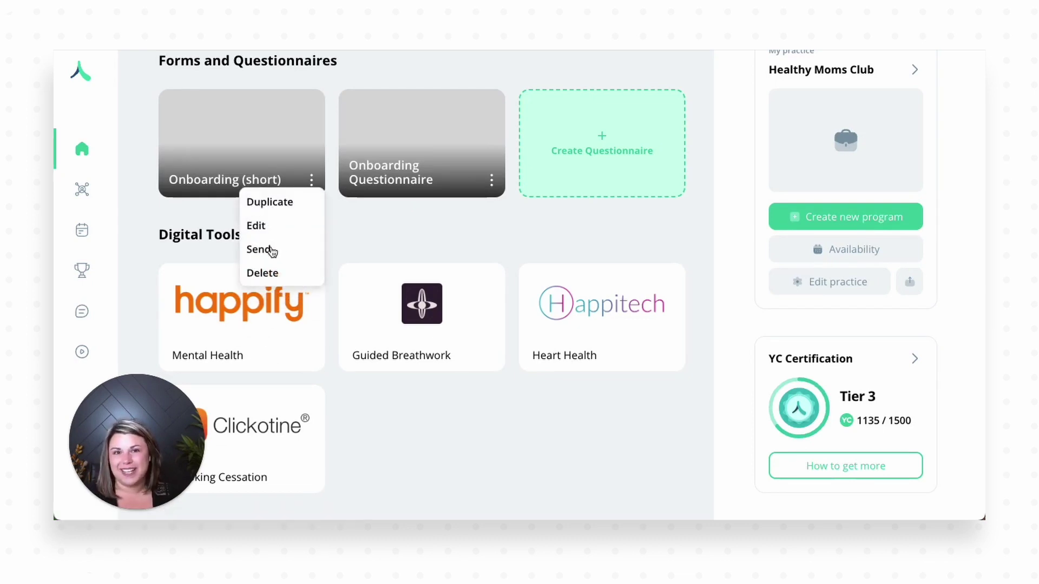
{"action": "mouse_move", "coordinate": [69, 234]}
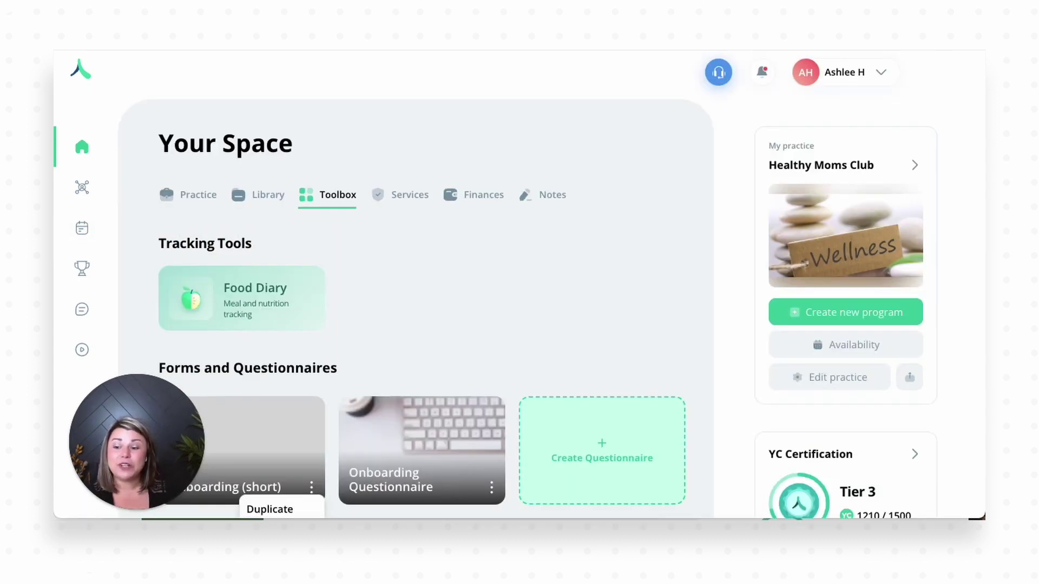
Step: Open the completed Onboarding (short) results from the notifications, review the answers, and close them
{"action": "left_click", "coordinate": [762, 73]}
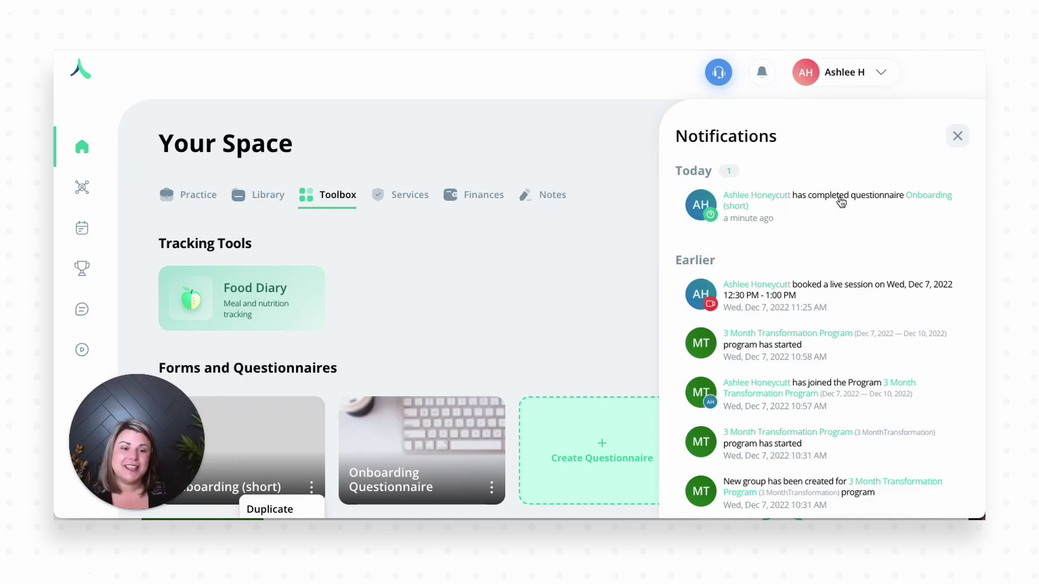
{"action": "left_click", "coordinate": [911, 200]}
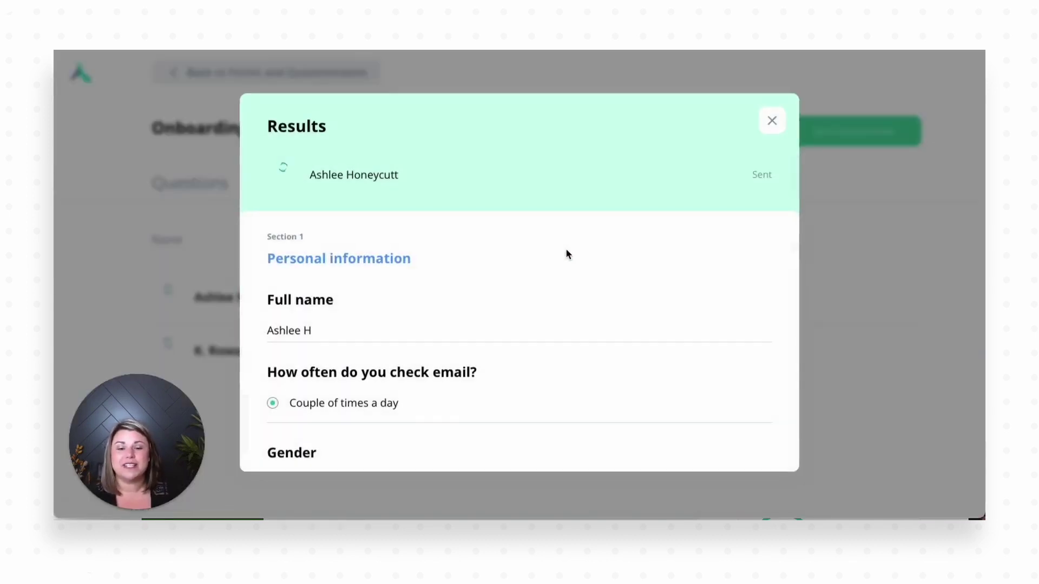
{"action": "scroll", "coordinate": [517, 306], "scroll_direction": "down", "scroll_amount": 2}
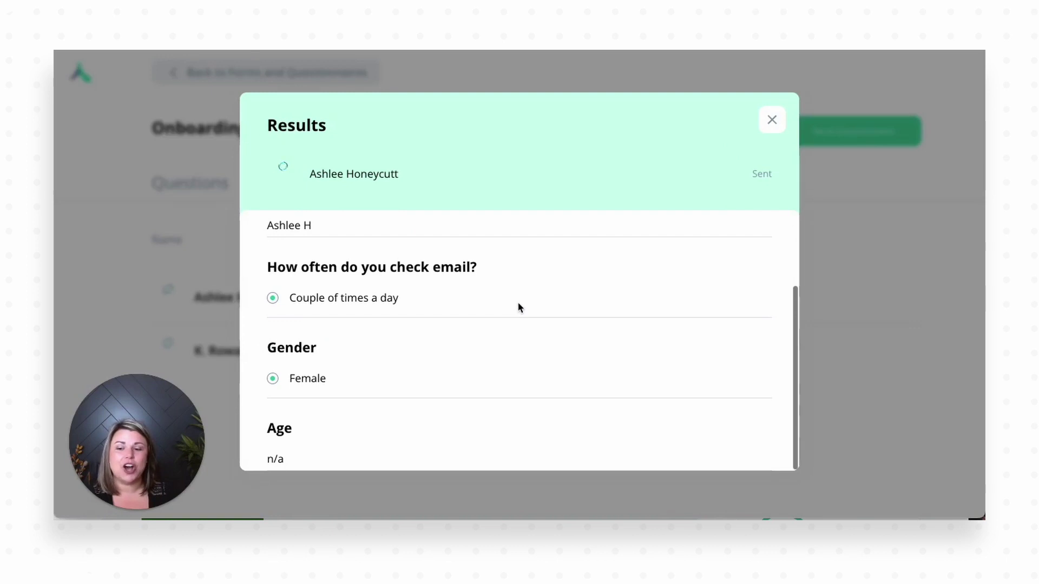
{"action": "left_click", "coordinate": [772, 121]}
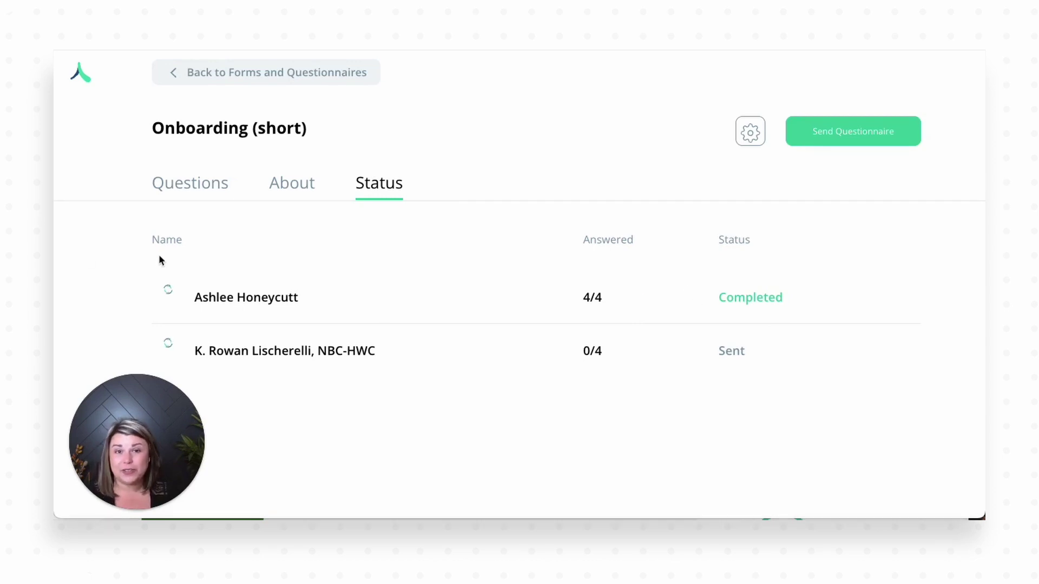
Step: Reopen Onboarding (short)'s Status tab and view the completed client's answers again
{"action": "left_click", "coordinate": [191, 81]}
{"action": "scroll", "coordinate": [368, 281], "scroll_direction": "down", "scroll_amount": 1}
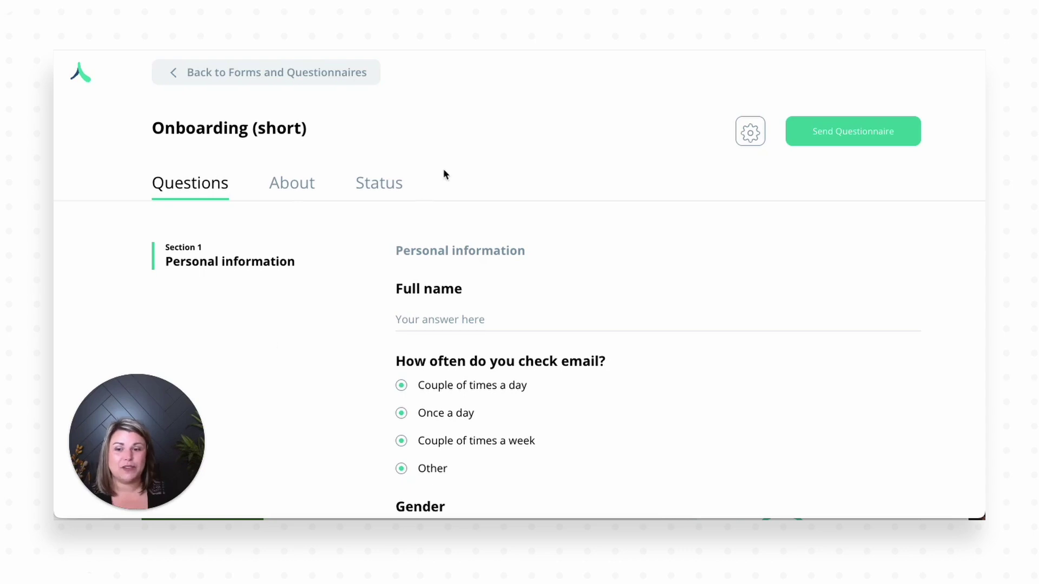
{"action": "left_click", "coordinate": [383, 187]}
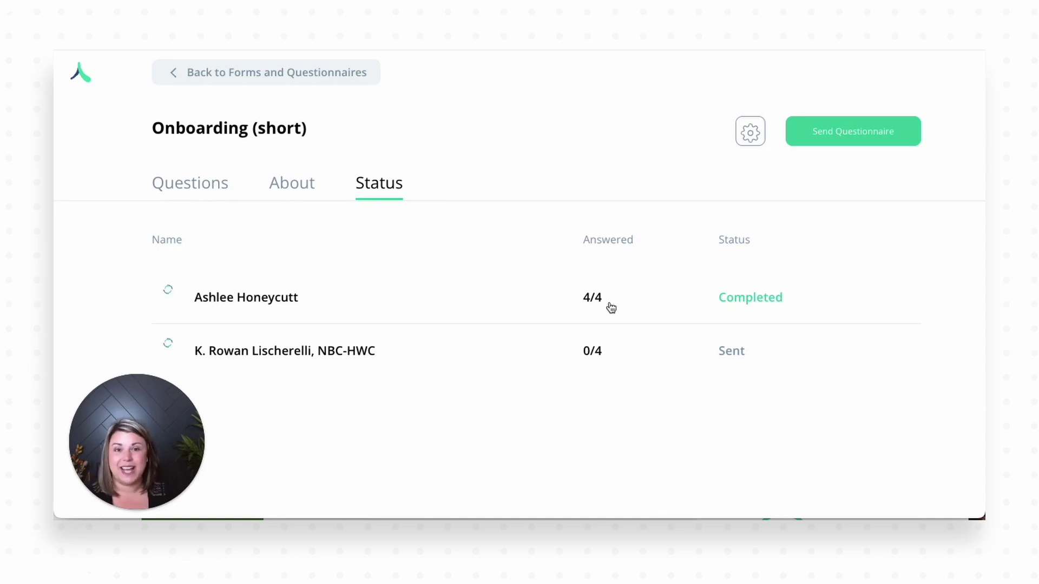
{"action": "left_click", "coordinate": [289, 302]}
{"action": "scroll", "coordinate": [465, 327], "scroll_direction": "down", "scroll_amount": 2}
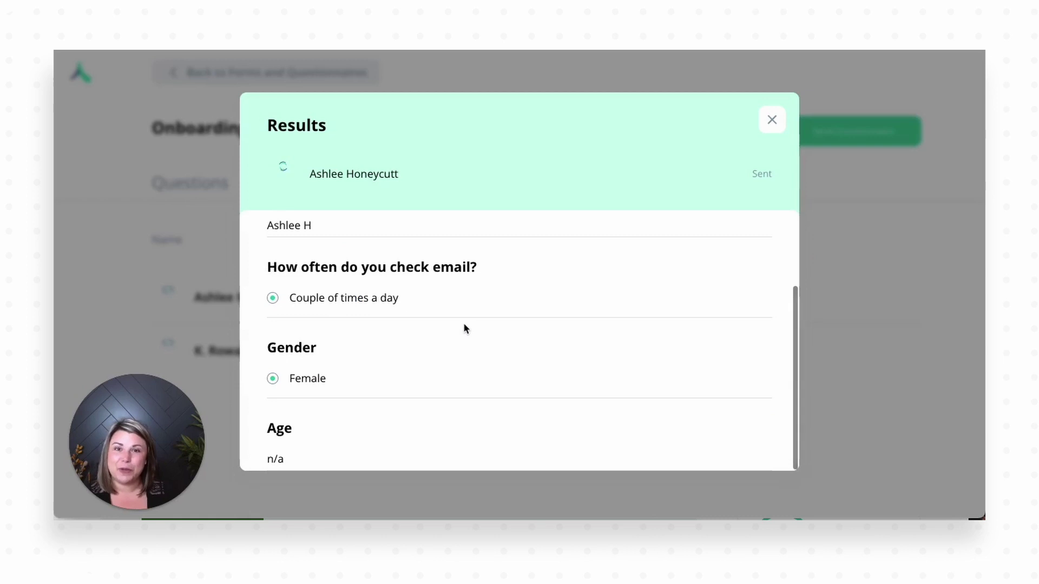